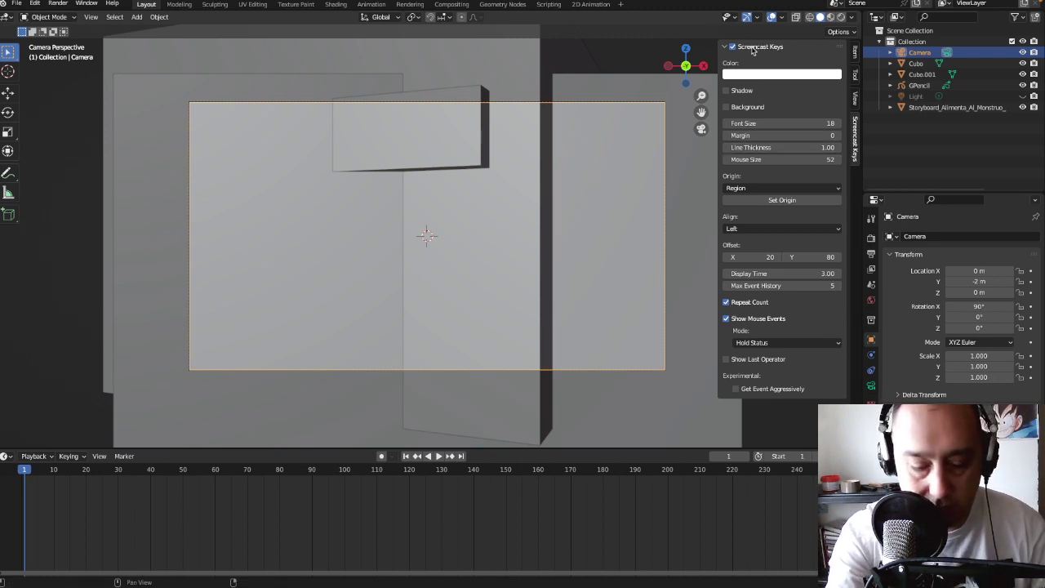
# Step: Review the Blender preferences, checking the Input, System, Interface and Save & Load settings, including Auto Save
pyautogui.press('F1')
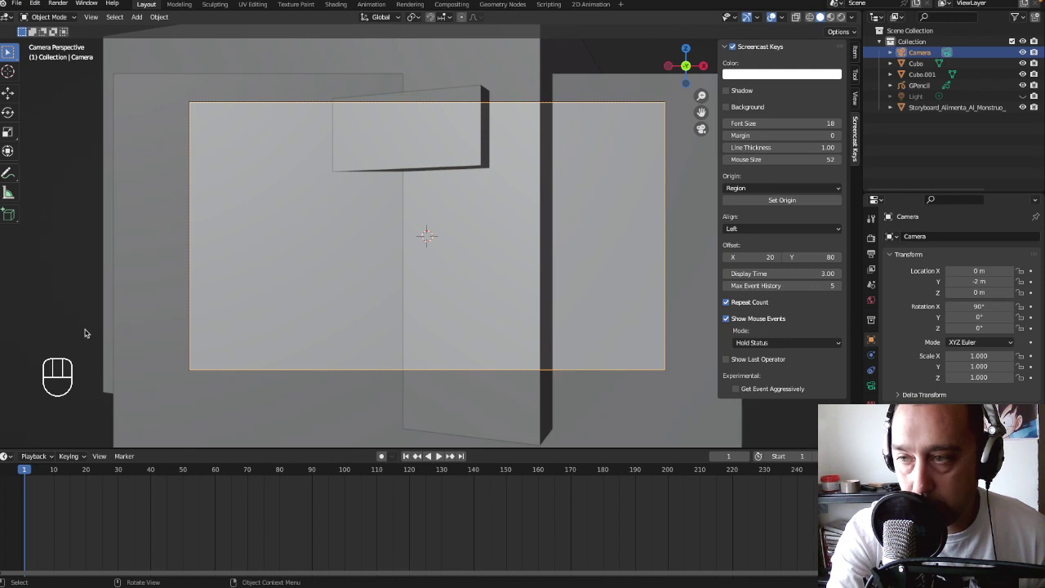
pyautogui.click(16, 4)
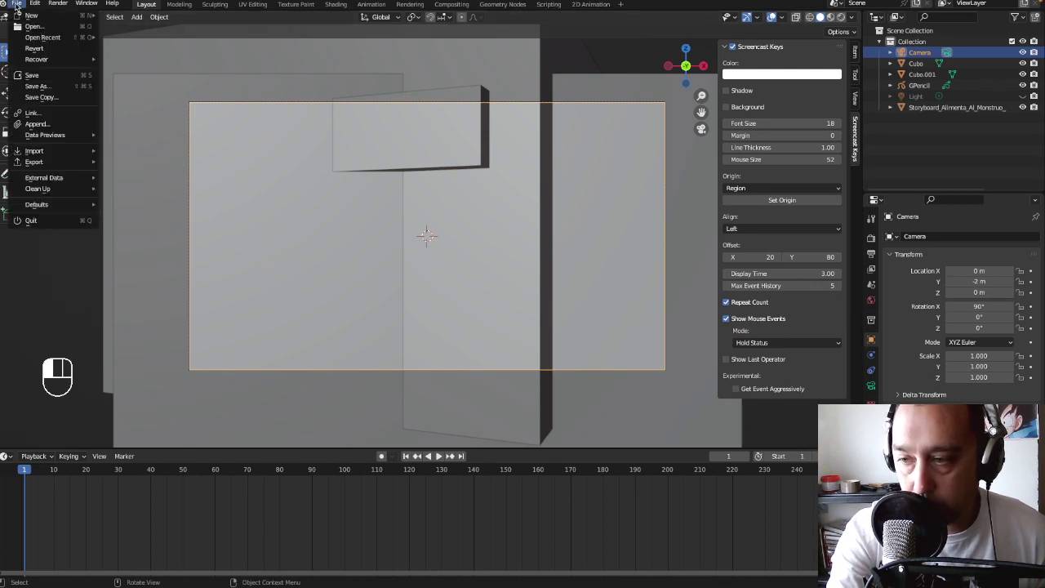
pyautogui.click(36, 160)
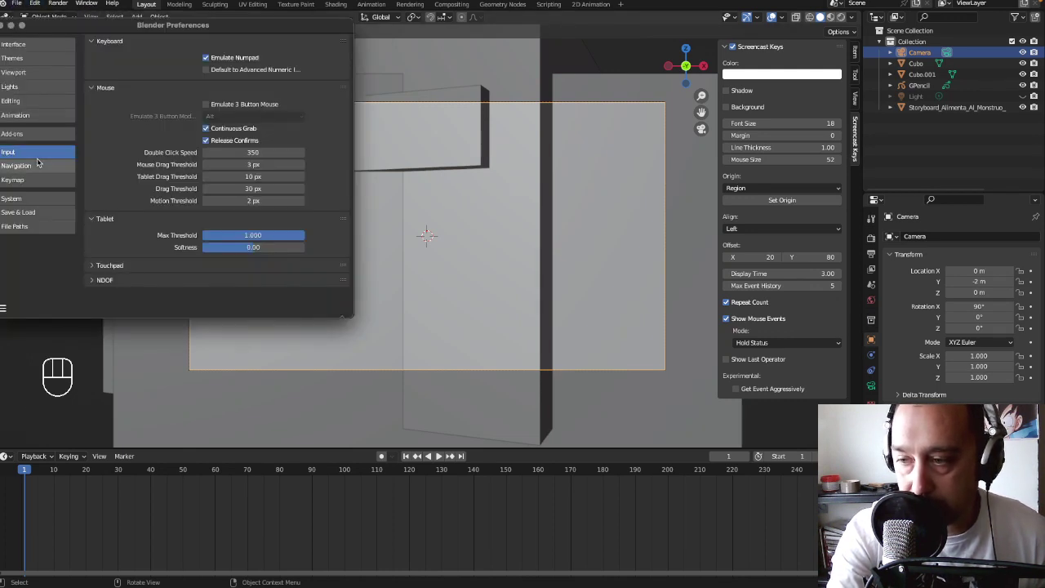
pyautogui.click(16, 214)
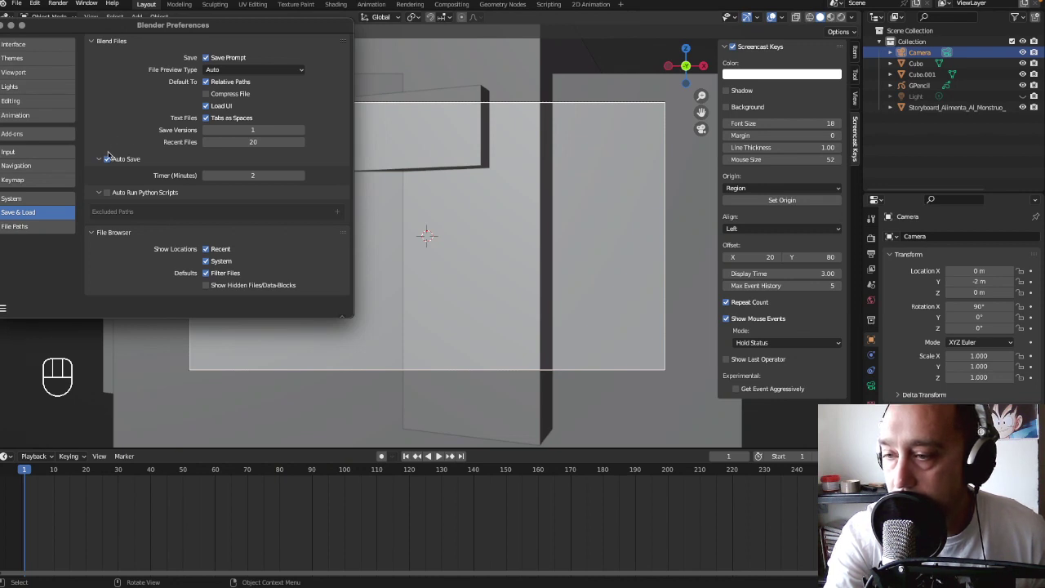
pyautogui.click(13, 227)
pyautogui.click(13, 199)
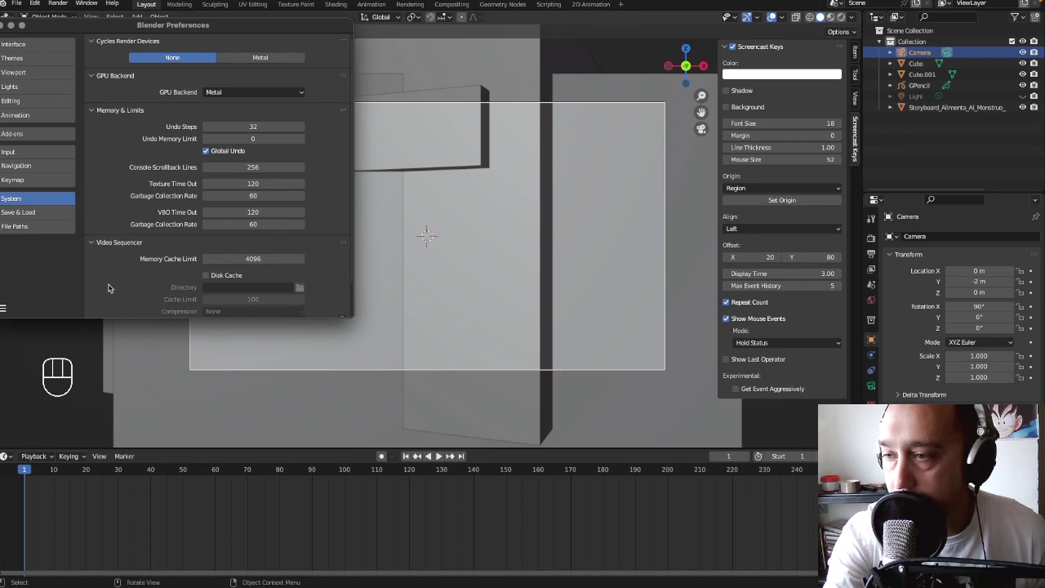
pyautogui.scroll(-2, 109, 288)
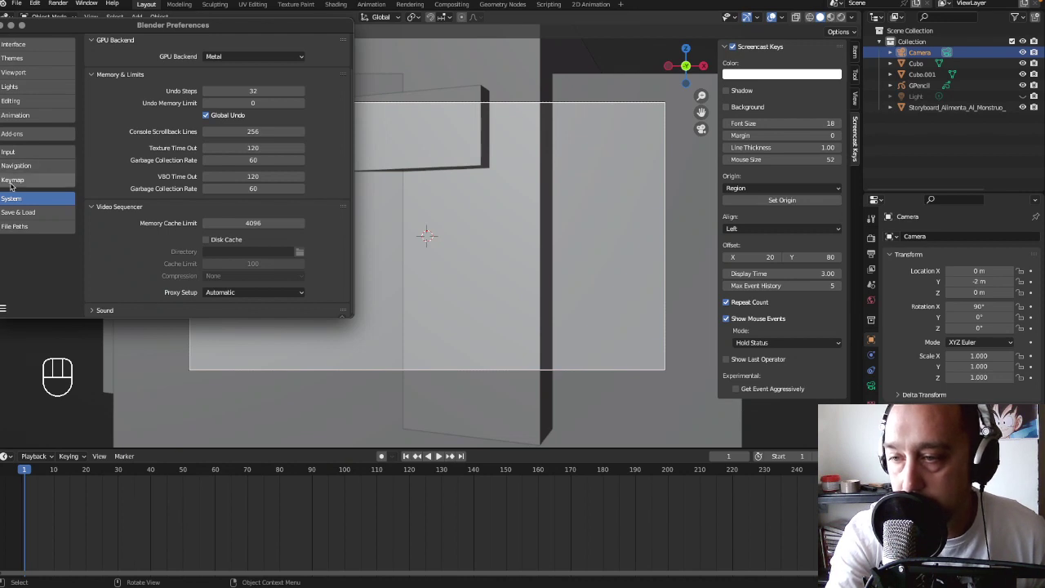
pyautogui.click(8, 152)
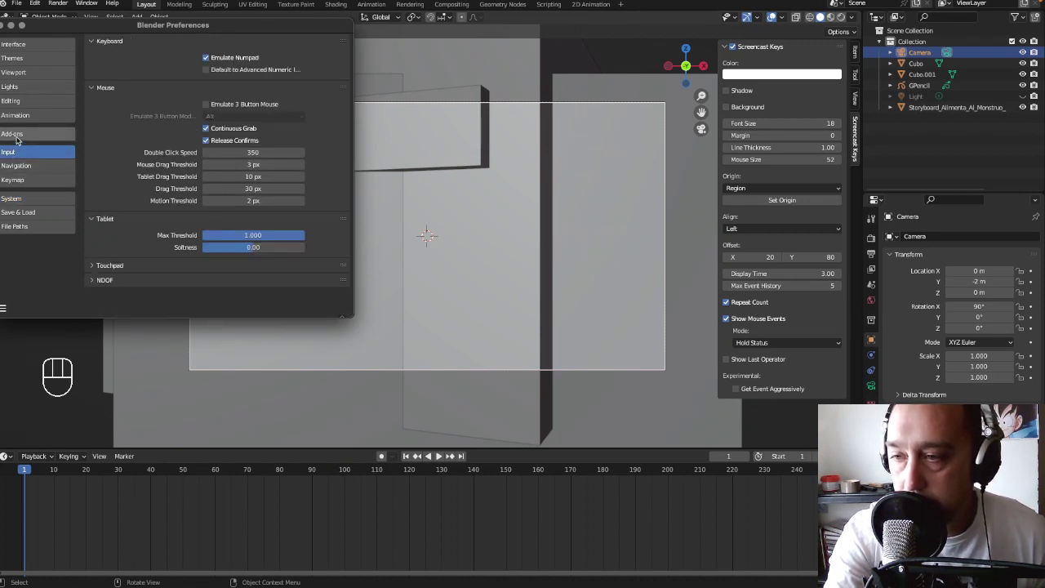
pyautogui.click(15, 136)
pyautogui.click(8, 44)
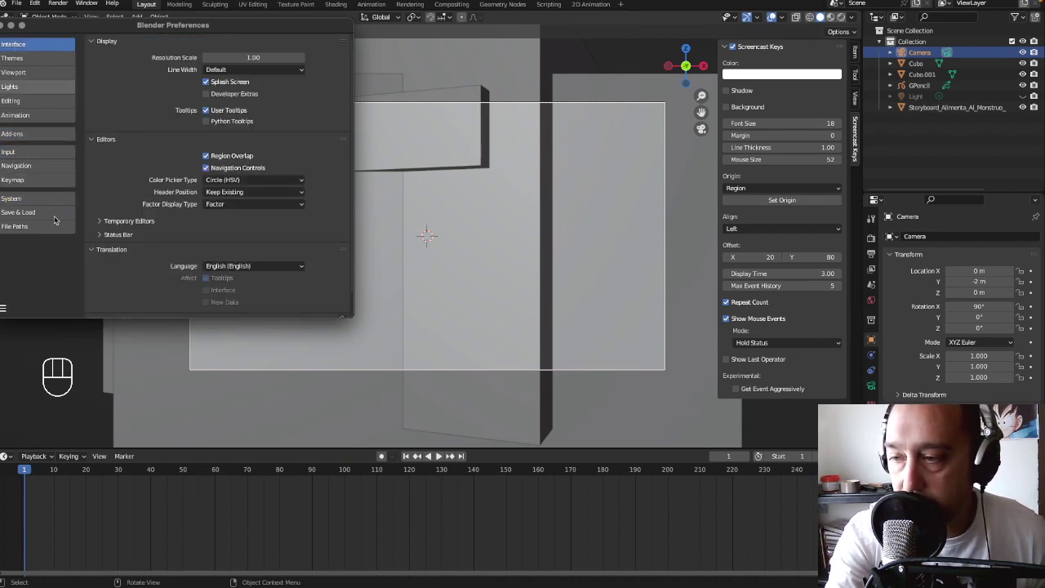
pyautogui.click(8, 226)
pyautogui.click(13, 213)
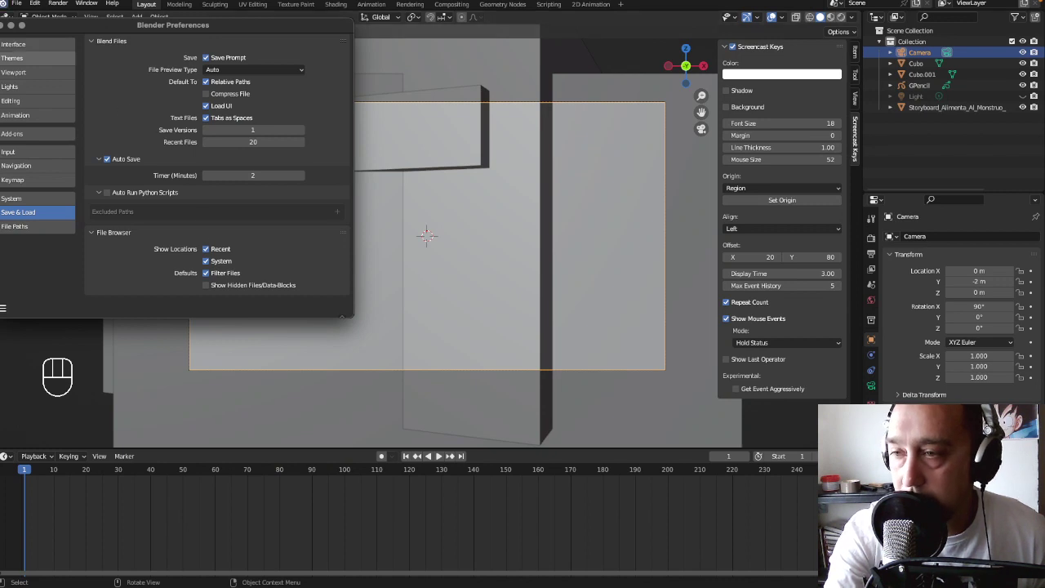
pyautogui.click(3, 25)
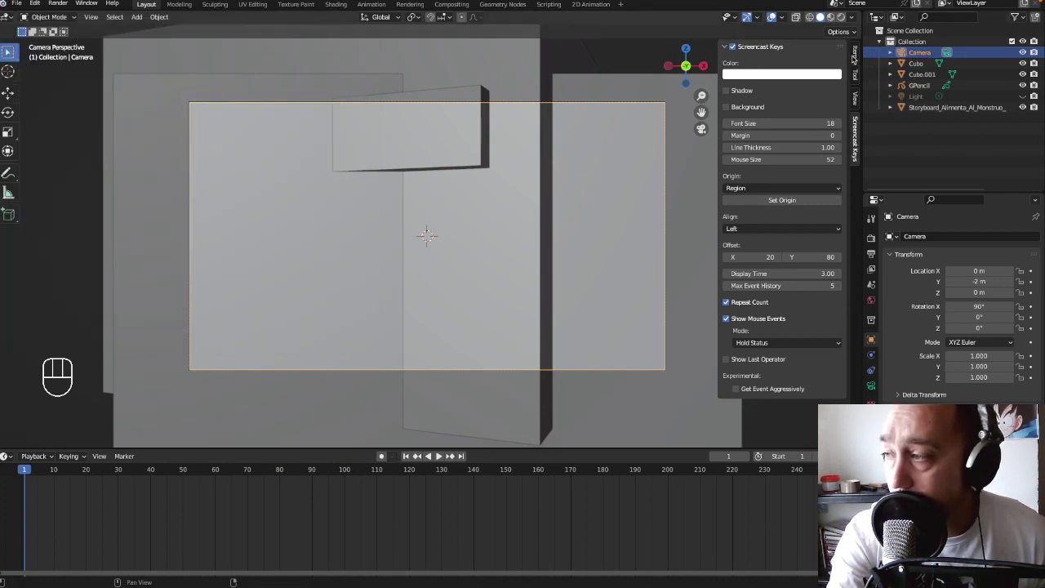
# Step: Show the camera's transform values, make the light visible and display the camera view in rendered shading
pyautogui.click(855, 56)
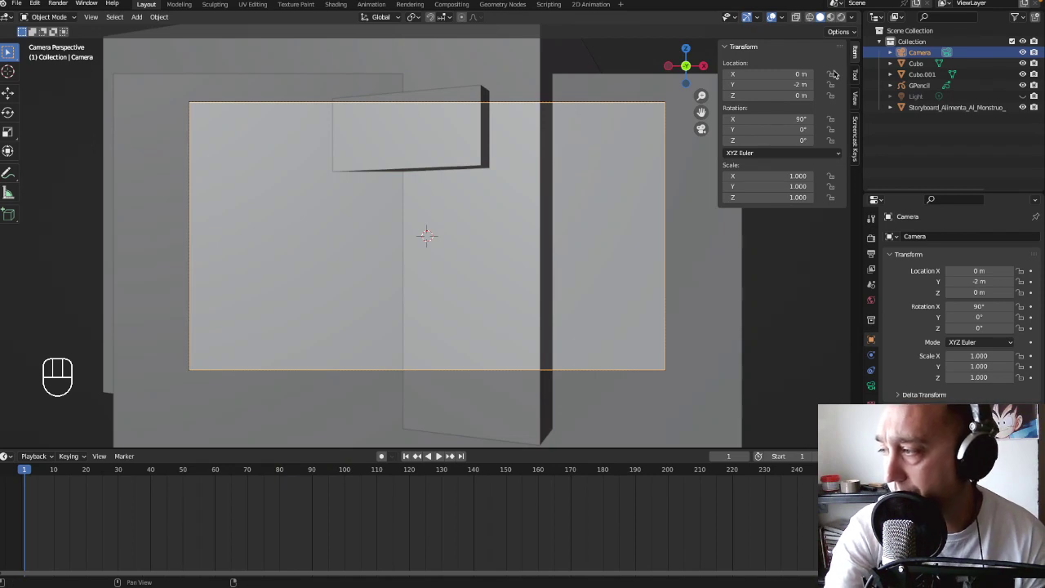
pyautogui.click(1022, 97)
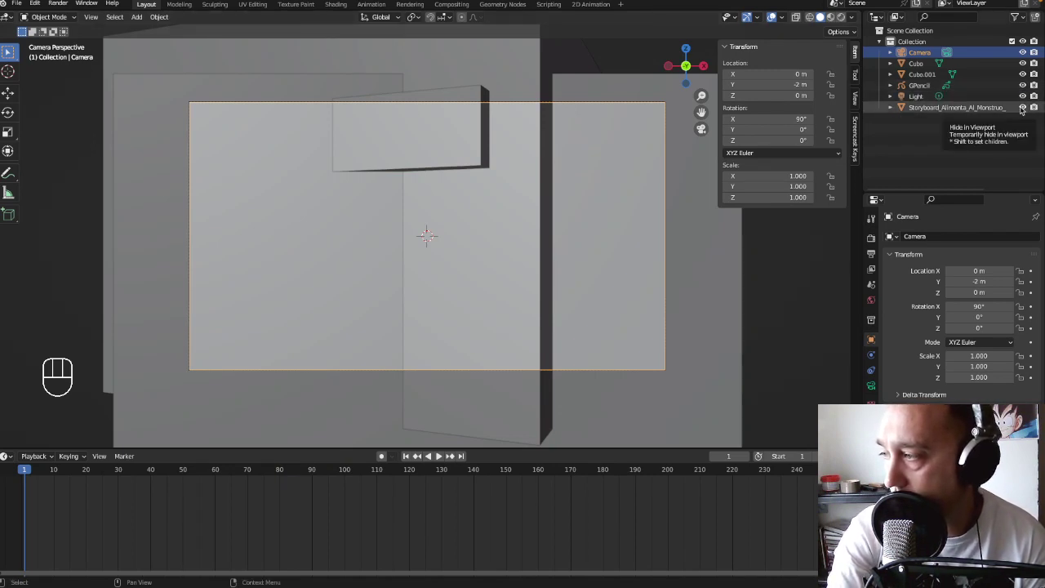
pyautogui.click(840, 18)
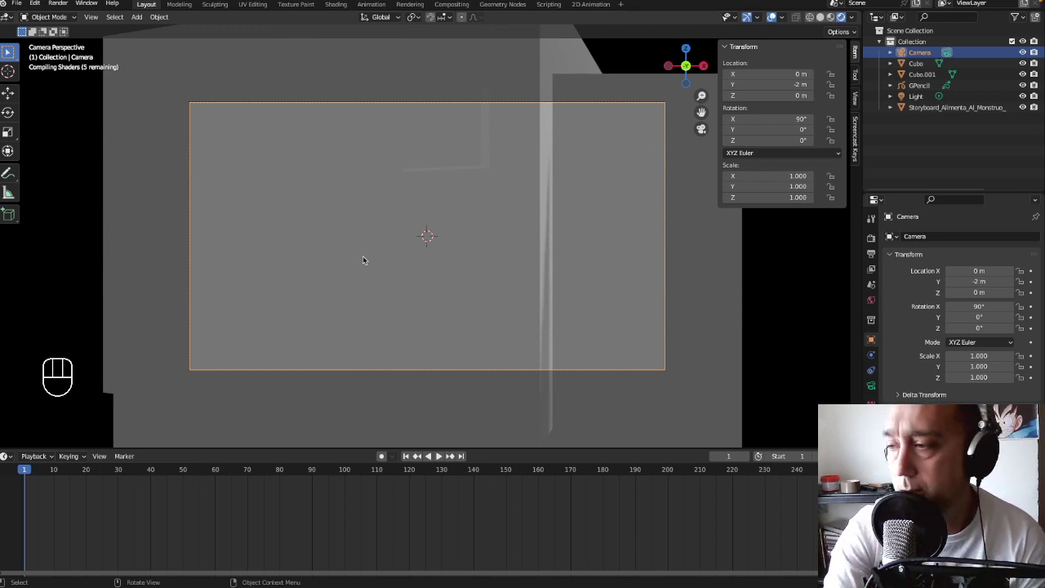
pyautogui.moveTo(362, 255); pyautogui.dragTo(364, 260, button='middle')
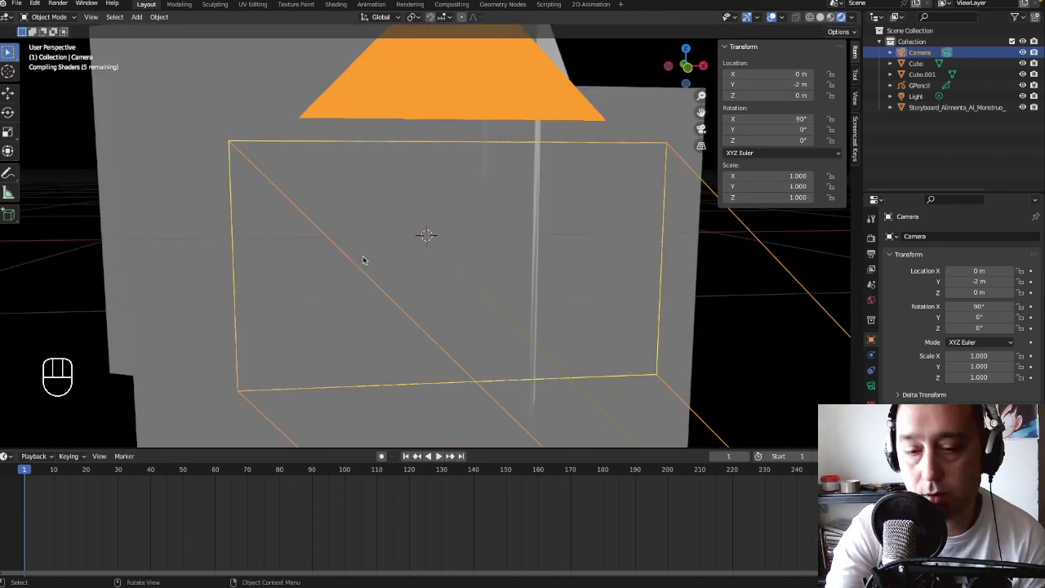
pyautogui.press('KP_0')
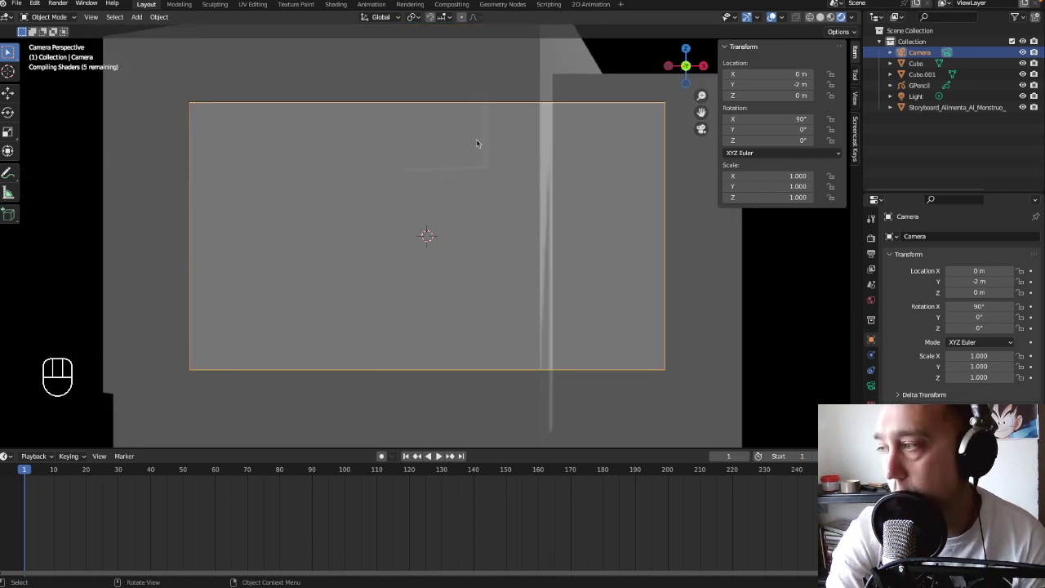
# Step: Select the storyboard reference image and hide it in the camera view
pyautogui.click(933, 107)
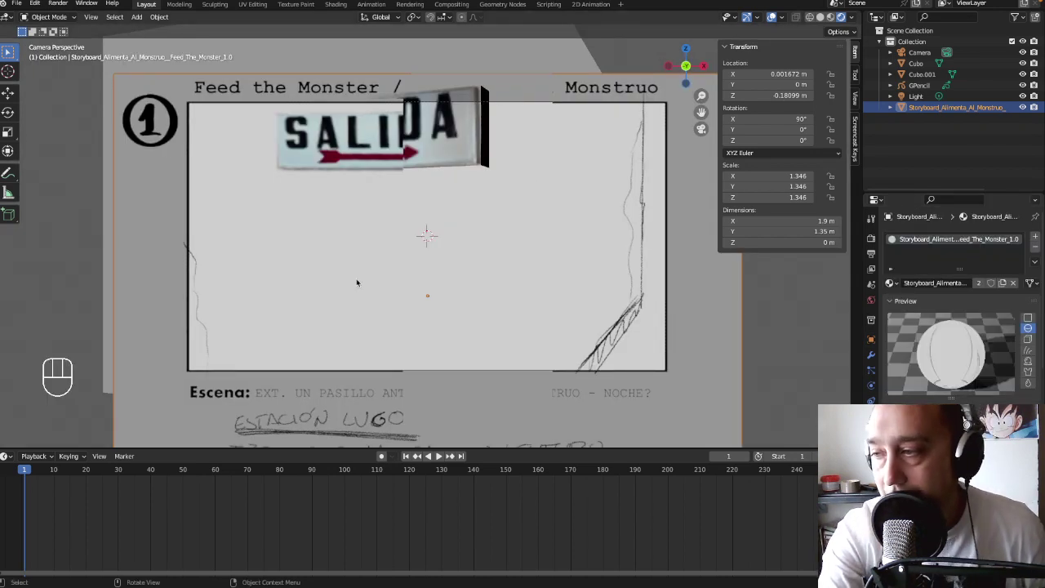
pyautogui.click(1023, 107)
pyautogui.moveTo(538, 239); pyautogui.dragTo(539, 239, button='middle')
pyautogui.press('KP_0')
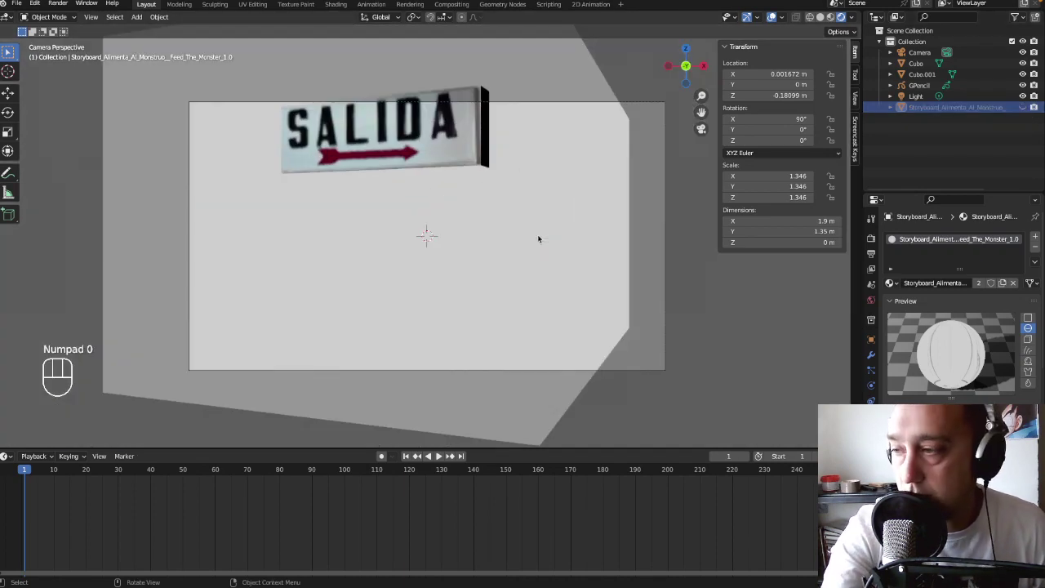
# Step: Isolate the storyboard image by showing it and hiding the light, GPencil, Cubo.001 and Cubo objects
pyautogui.click(1023, 107)
pyautogui.click(1022, 96)
pyautogui.click(1022, 96)
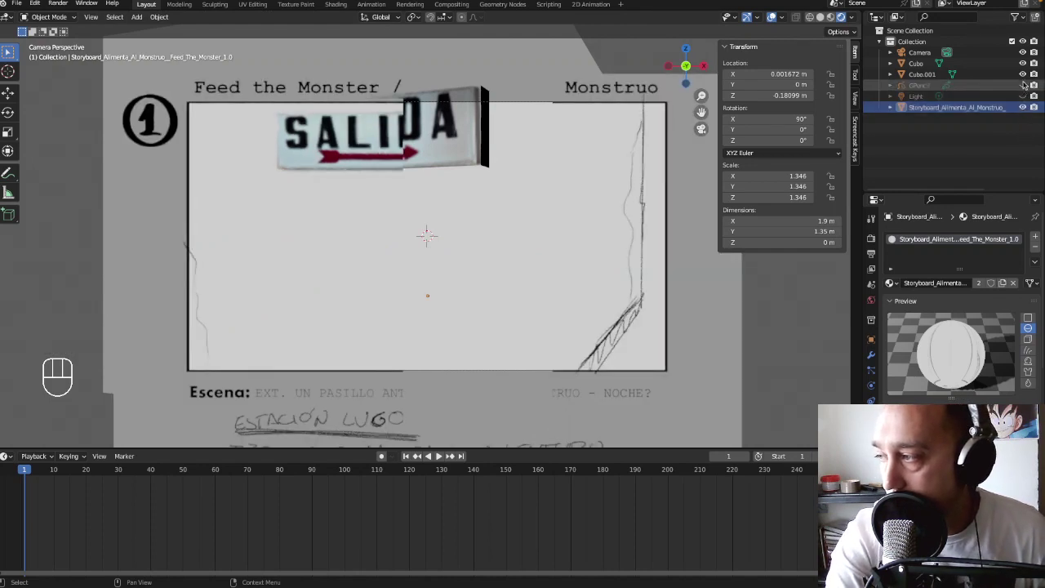
pyautogui.click(1022, 85)
pyautogui.click(1023, 74)
pyautogui.click(1022, 63)
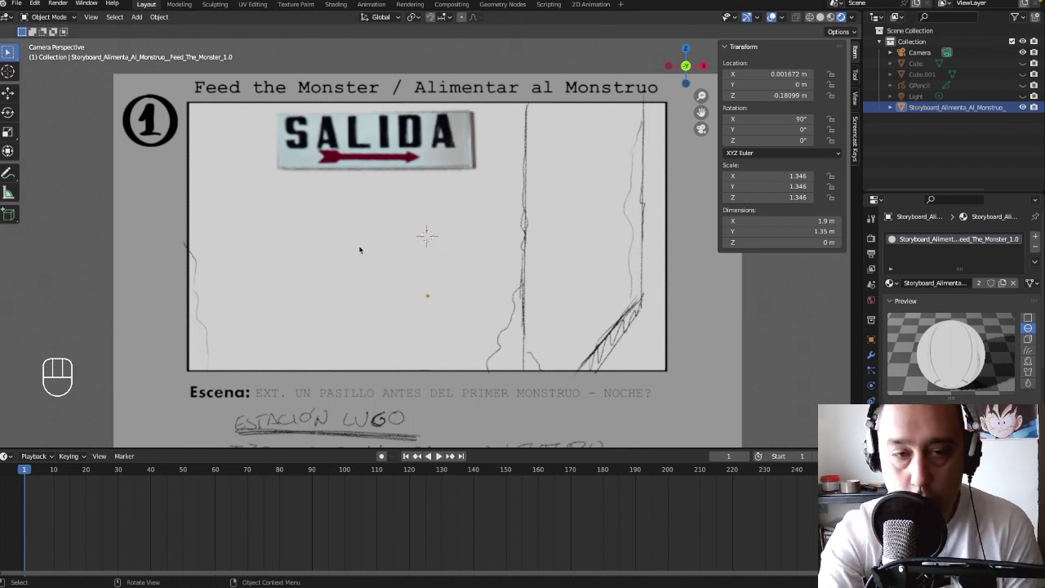
# Step: Hide the storyboard image and make the light, GPencil, Cubo.001 and Cubo objects visible again
pyautogui.click(1024, 108)
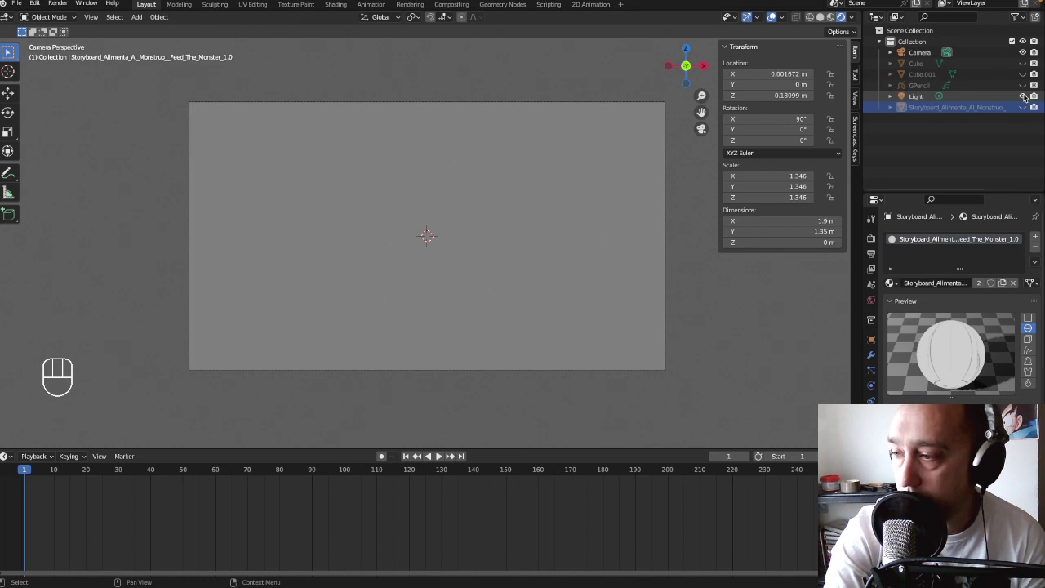
pyautogui.click(1022, 86)
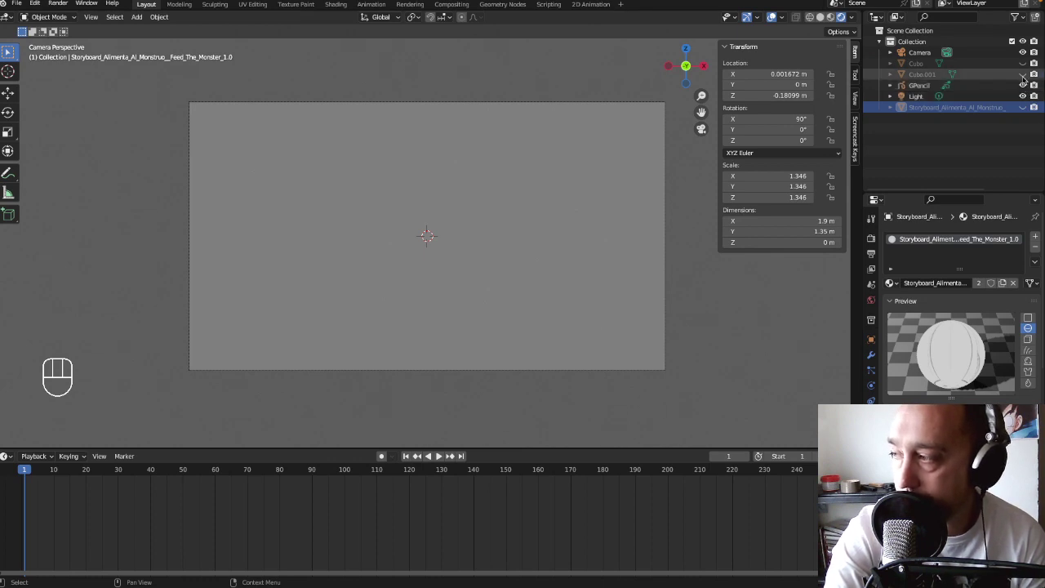
pyautogui.click(1023, 75)
pyautogui.click(1023, 62)
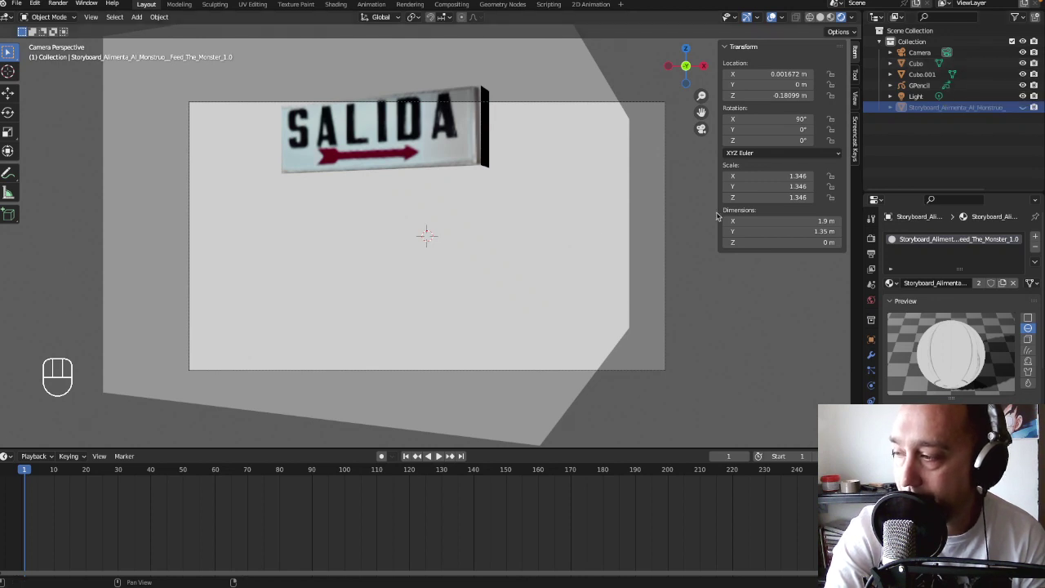
# Step: Select the GPencil object and switch to the 2D Animation workspace for drawing on it
pyautogui.click(924, 63)
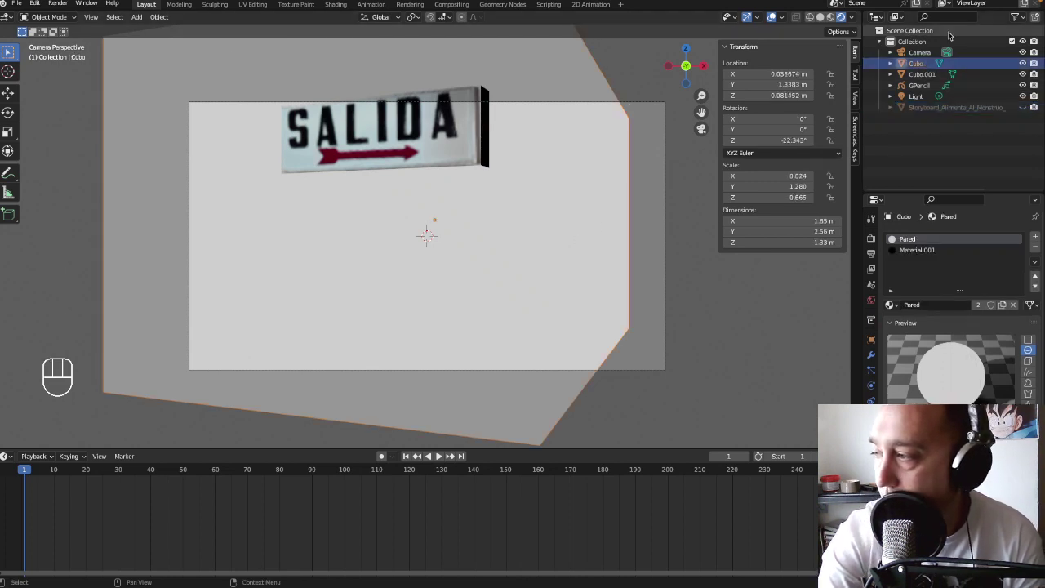
pyautogui.click(918, 85)
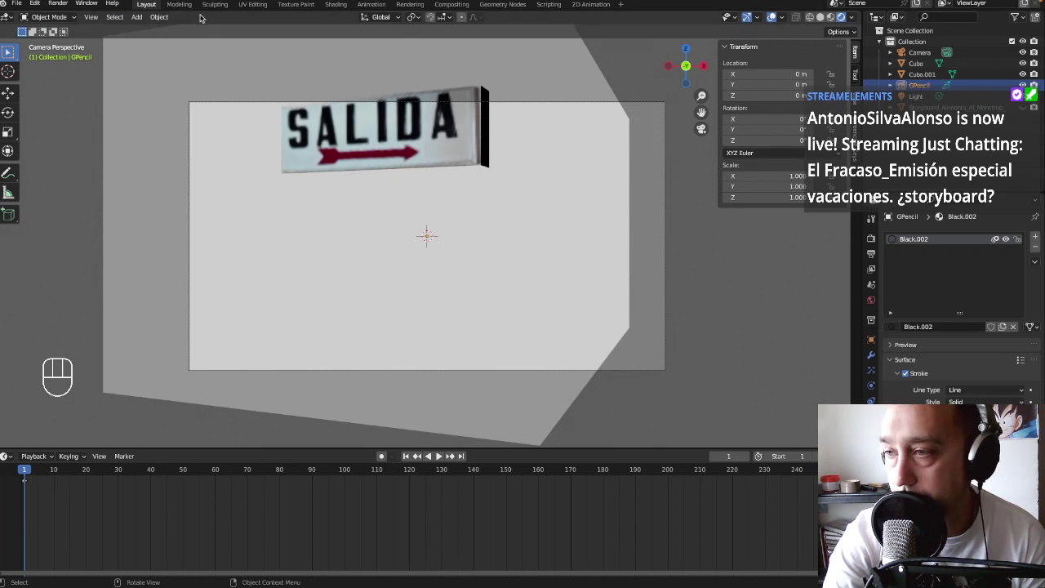
pyautogui.click(372, 5)
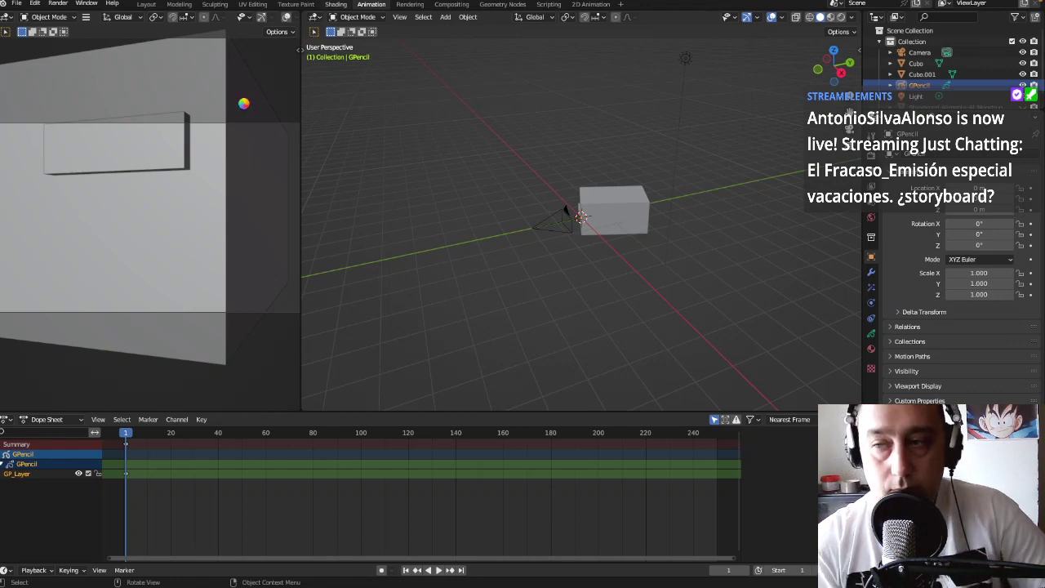
pyautogui.hotkey('ctrl', 'pageup')
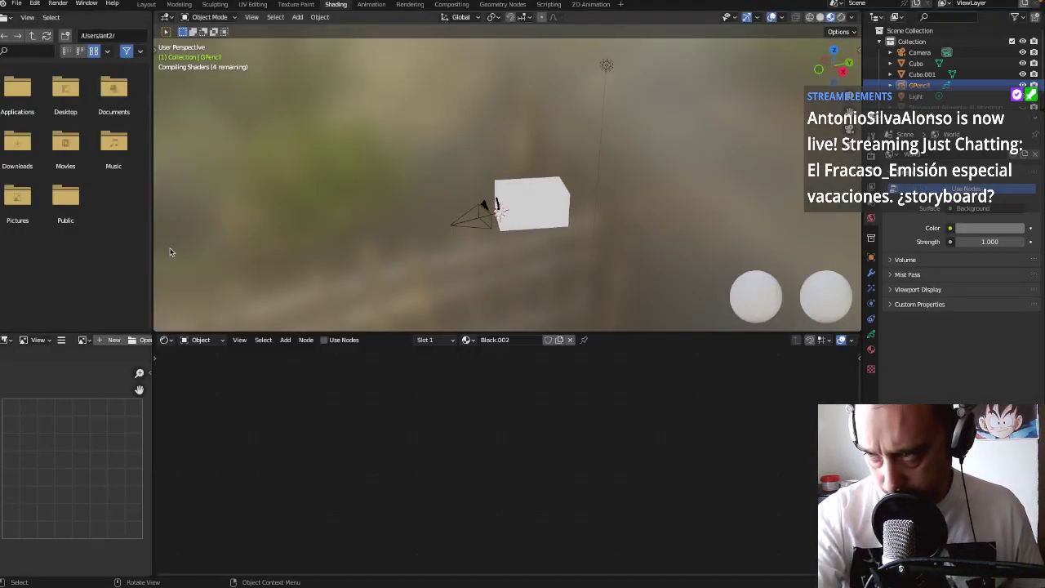
pyautogui.click(146, 4)
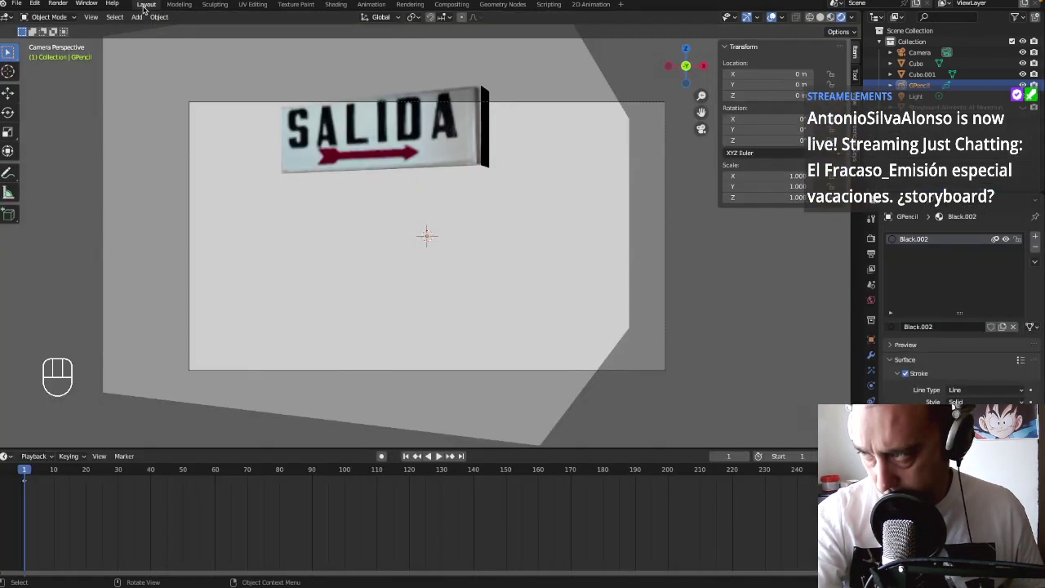
pyautogui.click(591, 4)
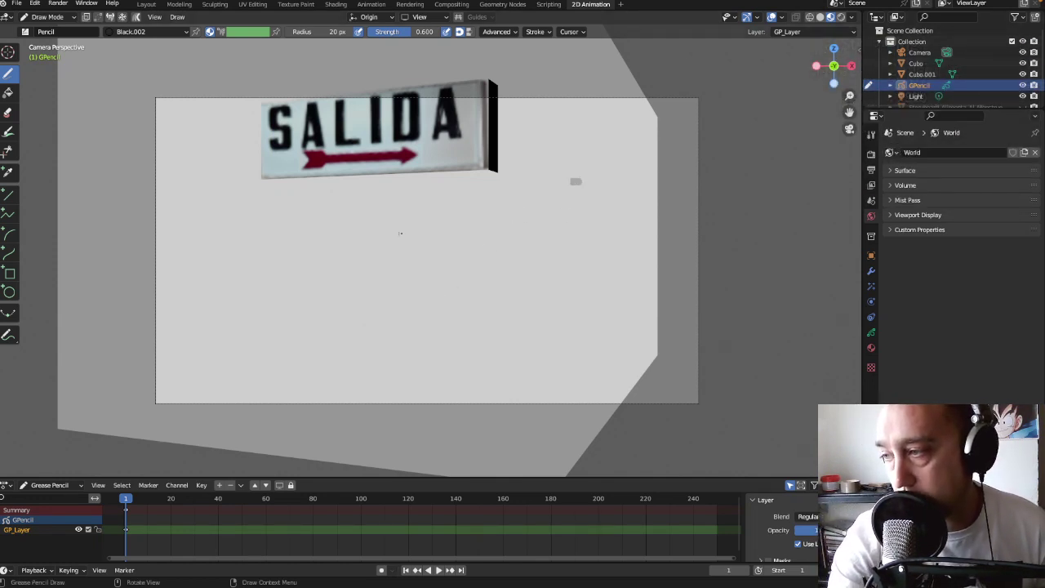
# Step: Set the Pencil brush strength to 1.000, trying it with scribbles beside the SALIDA sign and undoing each one
pyautogui.moveTo(571, 189)
pyautogui.mouseDown()
pyautogui.moveTo(629, 198)
pyautogui.moveTo(572, 278)
pyautogui.moveTo(583, 311)
pyautogui.moveTo(624, 330)
pyautogui.moveTo(618, 299)
pyautogui.mouseUp()
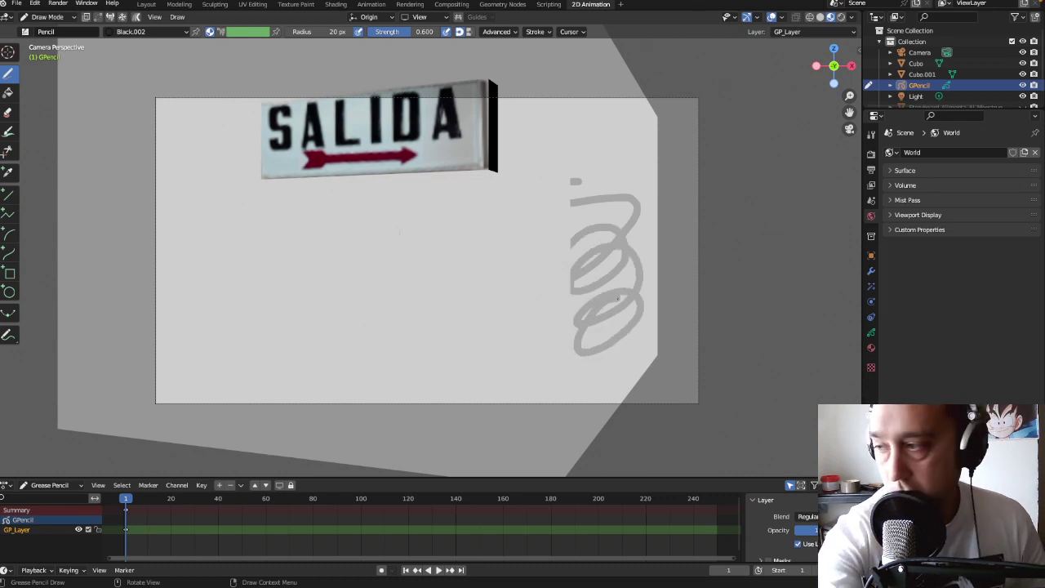
pyautogui.hotkey('ctrl', 'z')
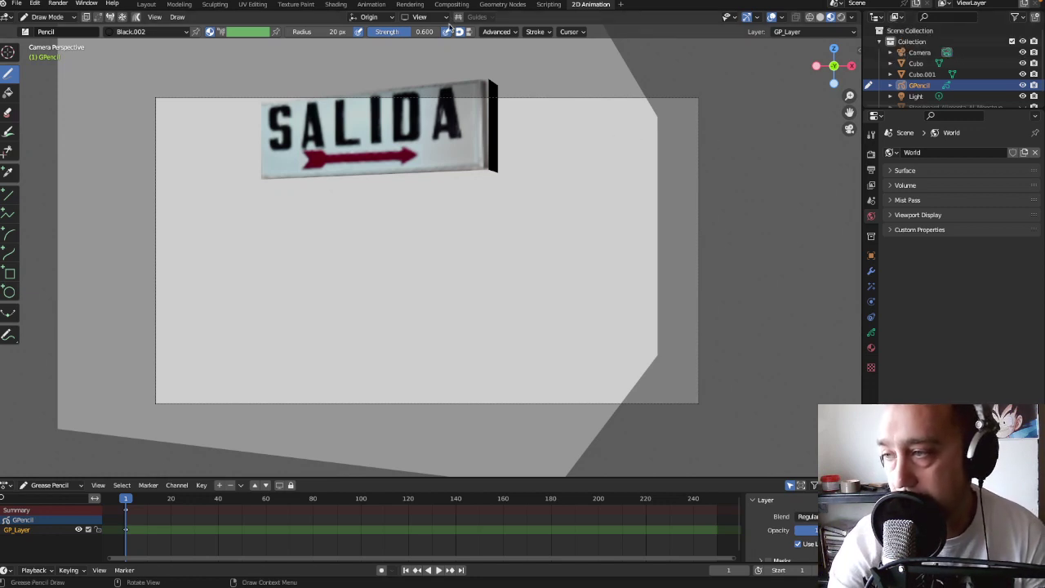
pyautogui.moveTo(412, 32); pyautogui.dragTo(441, 32)
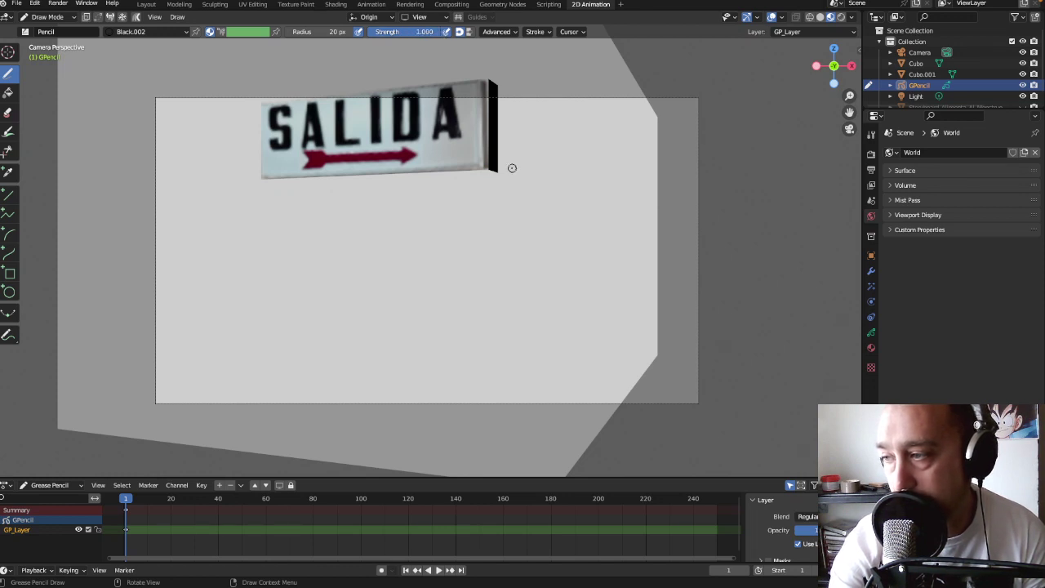
pyautogui.moveTo(572, 169)
pyautogui.mouseDown()
pyautogui.moveTo(622, 172)
pyautogui.moveTo(624, 205)
pyautogui.moveTo(603, 250)
pyautogui.moveTo(613, 280)
pyautogui.mouseUp()
pyautogui.hotkey('ctrl', 'z')
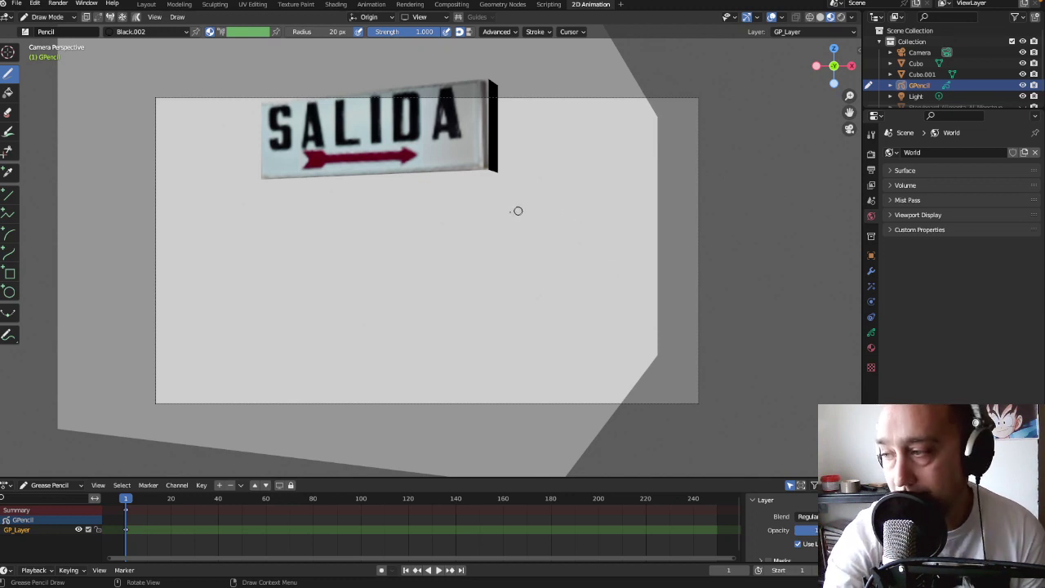
pyautogui.moveTo(571, 211)
pyautogui.mouseDown()
pyautogui.moveTo(658, 204)
pyautogui.moveTo(570, 260)
pyautogui.moveTo(578, 319)
pyautogui.mouseUp()
pyautogui.hotkey('ctrl', 'z')
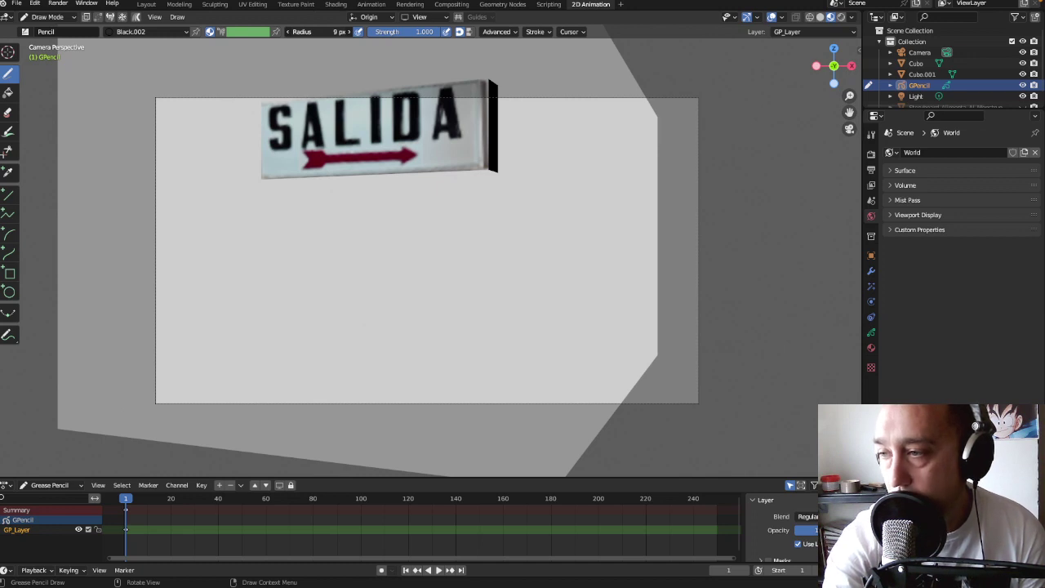
# Step: Set the Pencil brush radius to 7 px and the stroke placement to Surface
pyautogui.moveTo(336, 31); pyautogui.dragTo(327, 32)
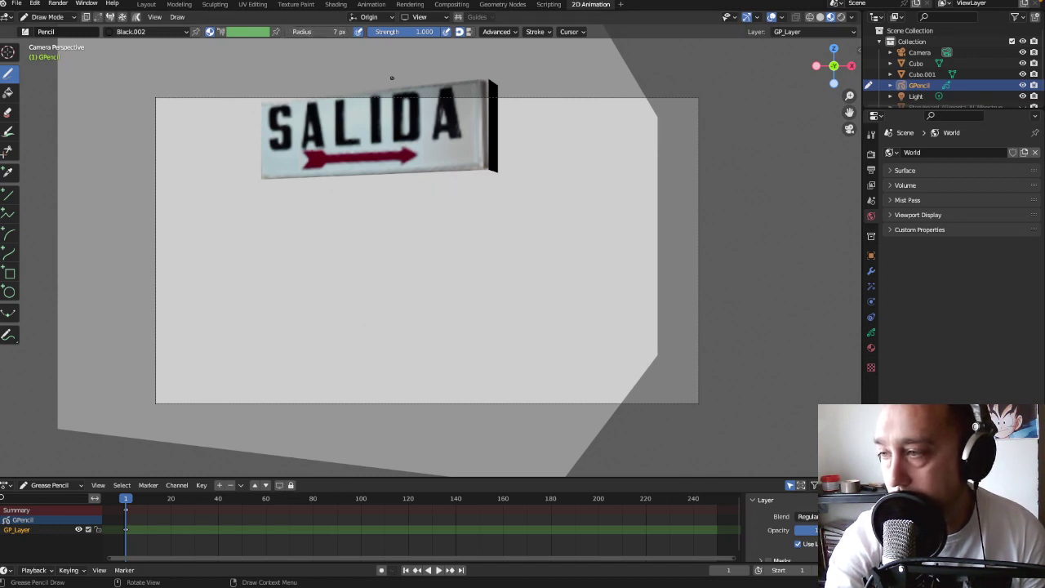
pyautogui.click(372, 18)
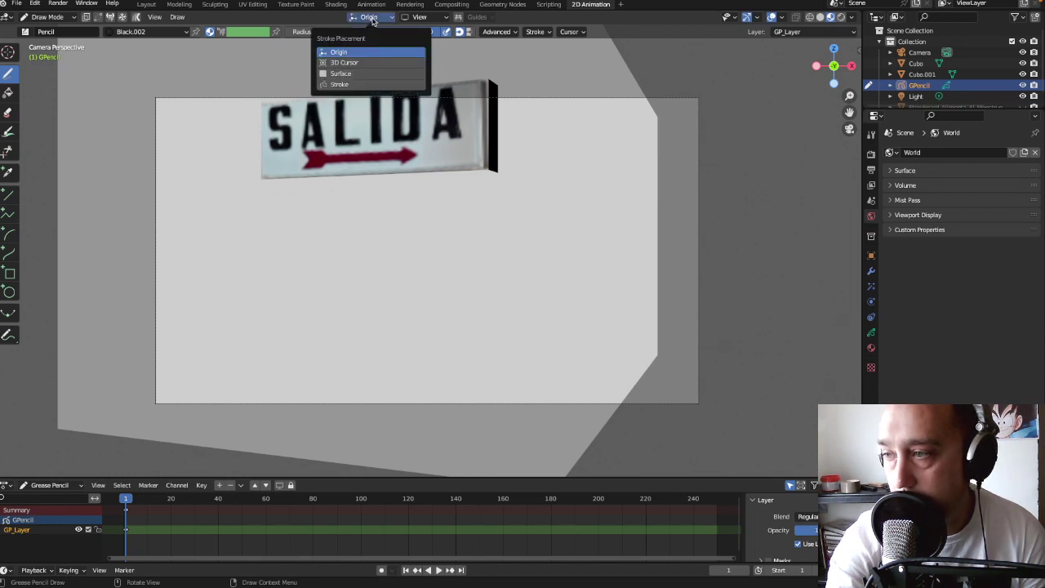
pyautogui.click(340, 74)
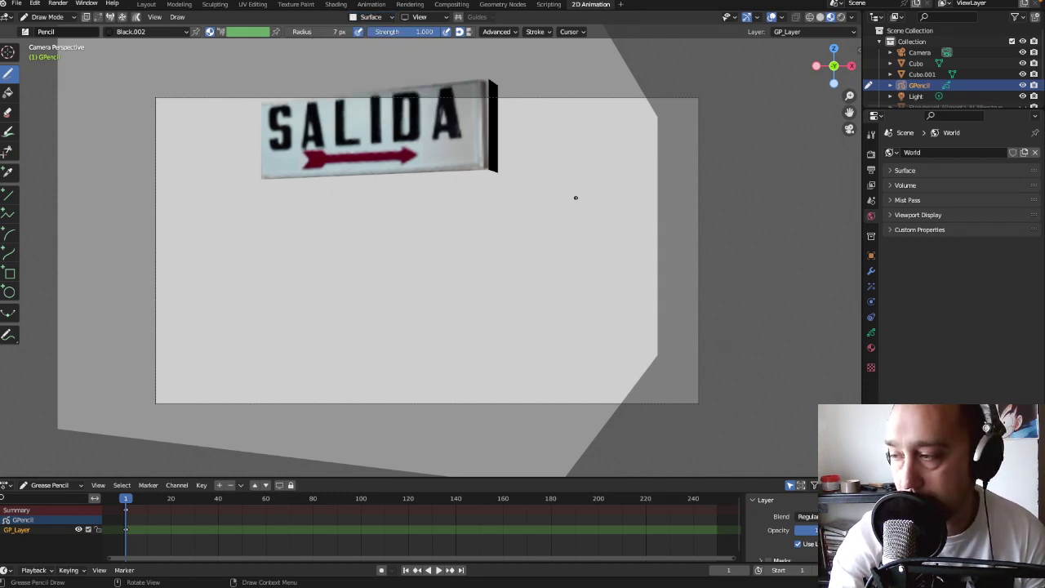
pyautogui.moveTo(576, 196); pyautogui.dragTo(576, 196, button='middle')
pyautogui.press('KP_0')
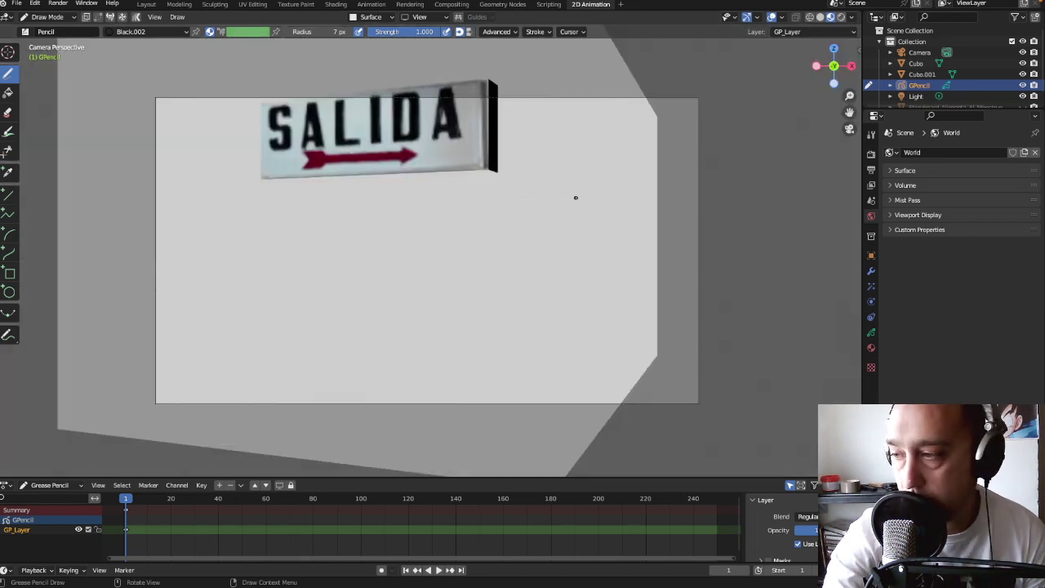
# Step: Try a looping pencil stroke across the wall beneath the SALIDA sign and inspect it from another angle
pyautogui.moveTo(534, 147)
pyautogui.mouseDown()
pyautogui.moveTo(516, 301)
pyautogui.moveTo(494, 329)
pyautogui.moveTo(427, 285)
pyautogui.moveTo(507, 241)
pyautogui.moveTo(671, 256)
pyautogui.moveTo(669, 245)
pyautogui.moveTo(445, 225)
pyautogui.mouseUp()
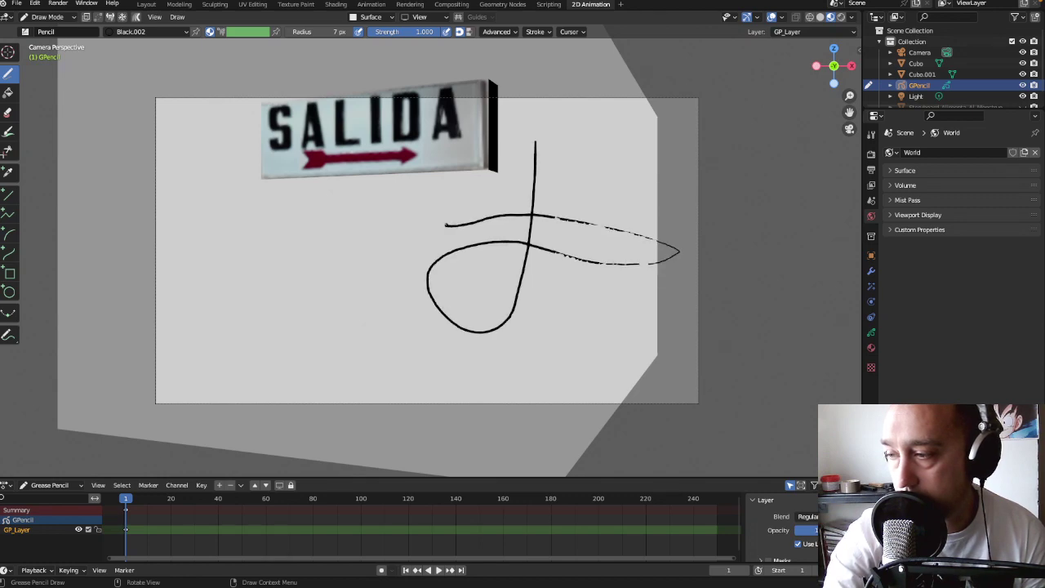
pyautogui.moveTo(445, 225); pyautogui.dragTo(446, 225, button='middle')
pyautogui.press('KP_0')
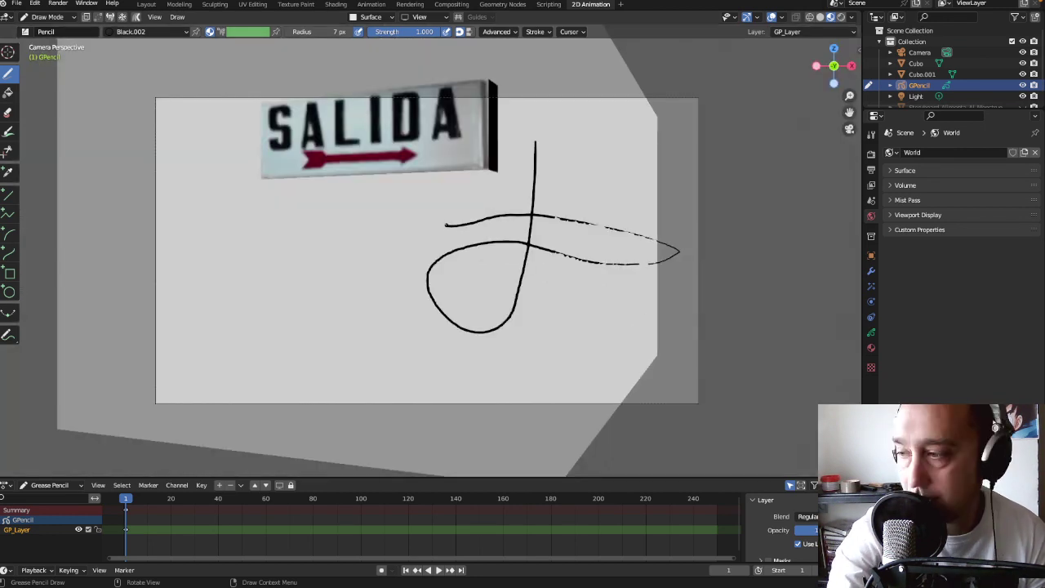
# Step: Set the drawing plane to Top (X-Y) and sketch a vertical line along the wall's corner
pyautogui.moveTo(529, 293); pyautogui.dragTo(558, 280, button='middle')
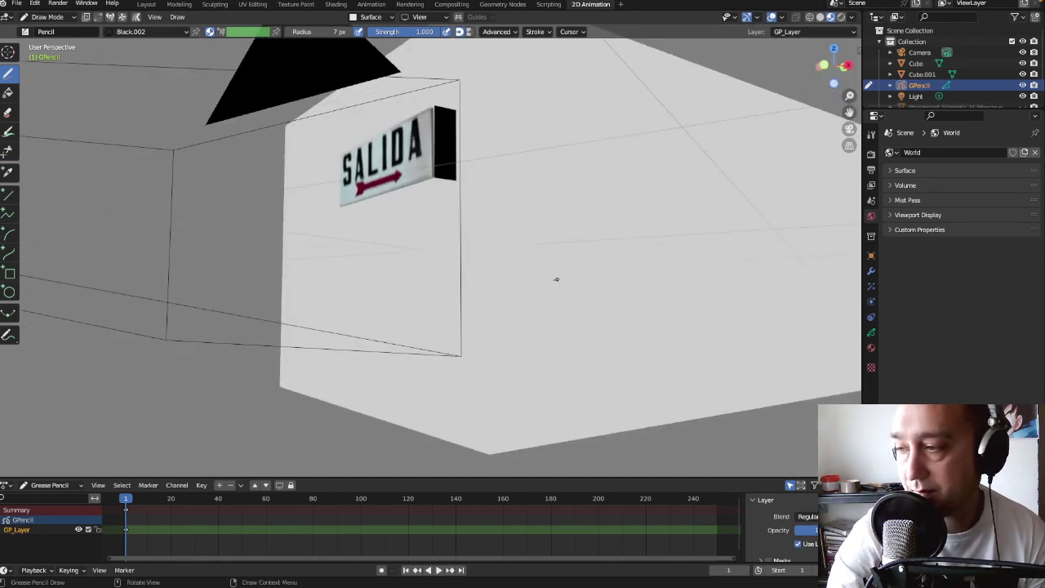
pyautogui.click(421, 17)
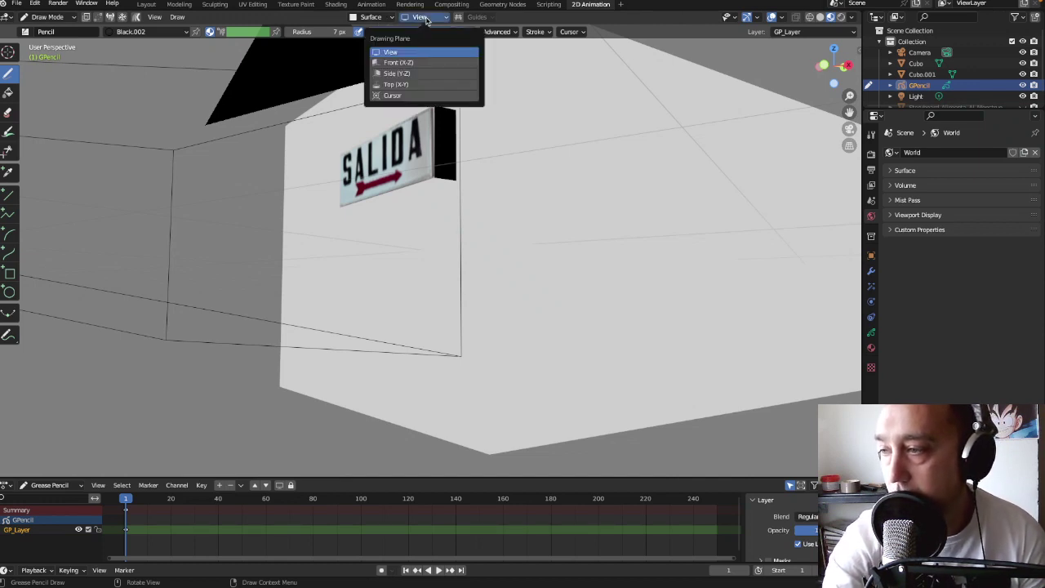
pyautogui.click(394, 85)
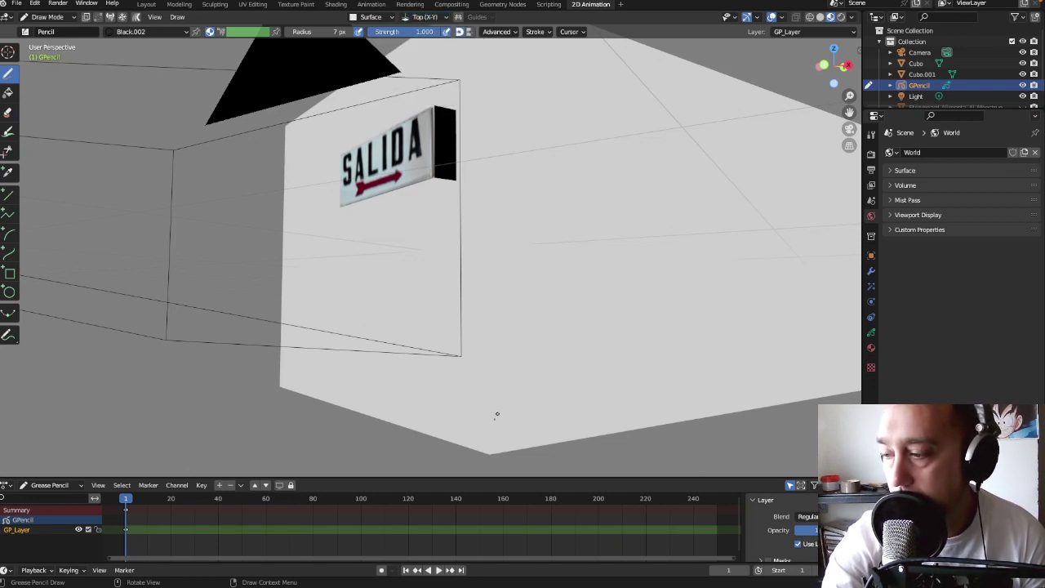
pyautogui.moveTo(488, 454)
pyautogui.mouseDown()
pyautogui.moveTo(504, 119)
pyautogui.moveTo(491, 65)
pyautogui.mouseUp()
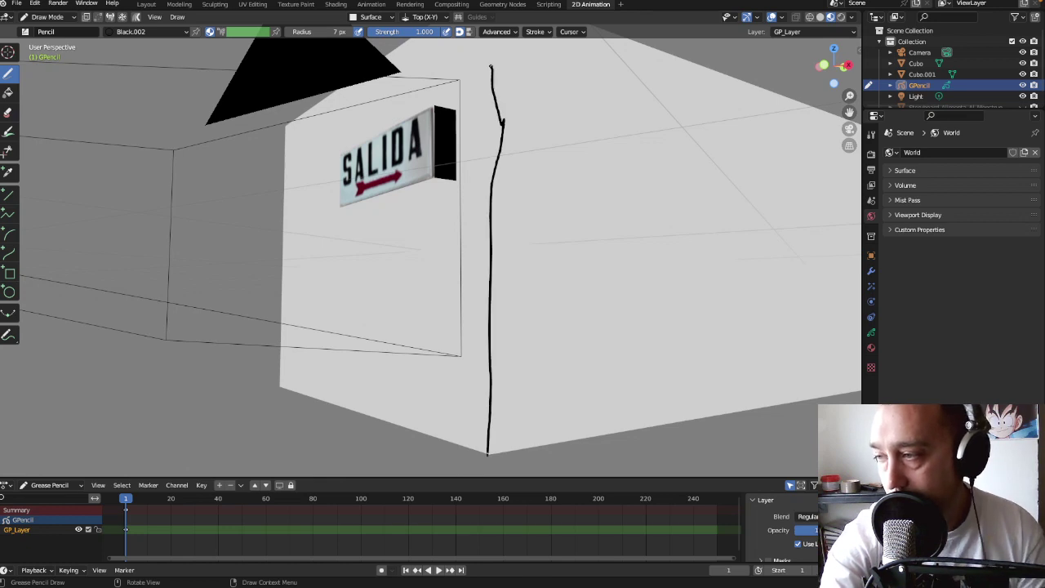
pyautogui.press('KP_0')
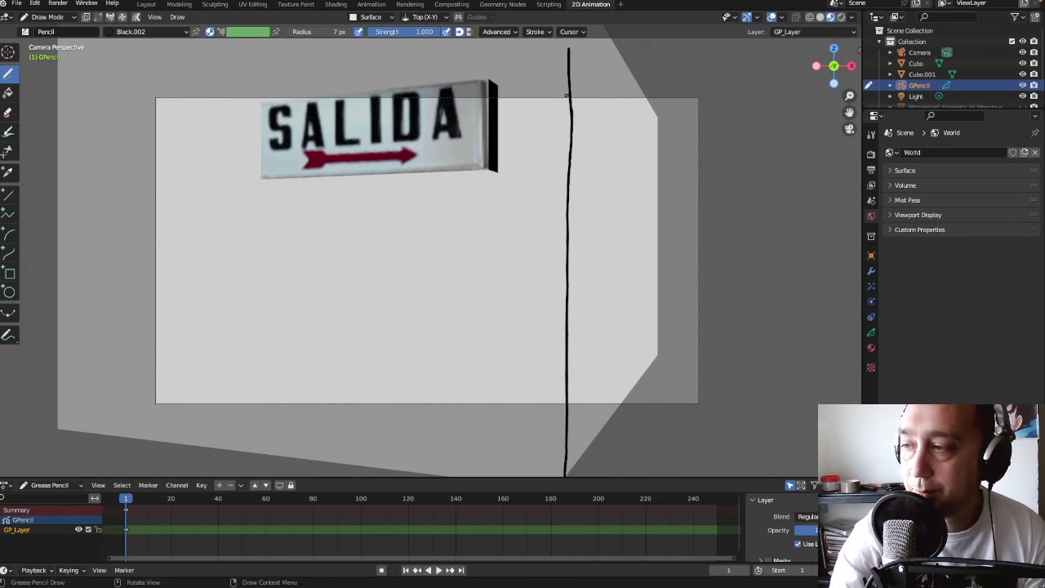
pyautogui.moveTo(569, 101); pyautogui.dragTo(565, 273)
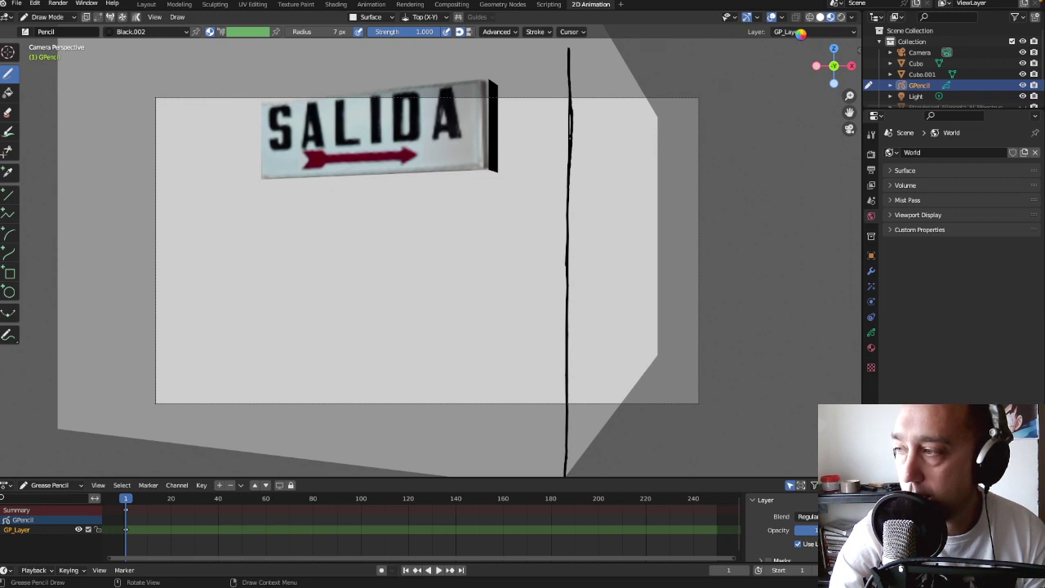
# Step: Inspect the corner line in solid shading and undo its two strokes
pyautogui.press('z')
pyautogui.press('6')
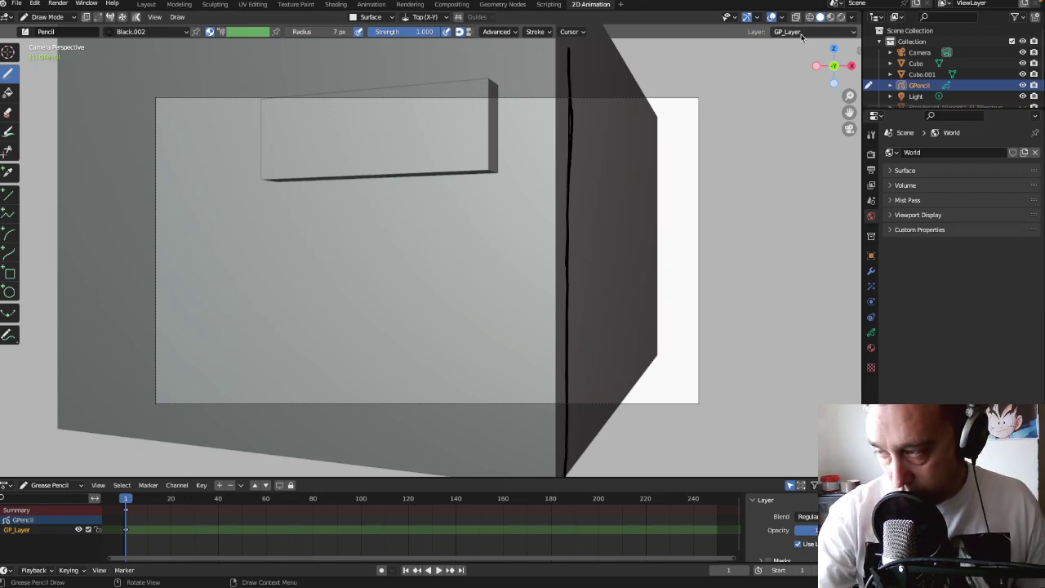
pyautogui.moveTo(630, 256); pyautogui.dragTo(562, 252, button='middle')
pyautogui.press('KP_0')
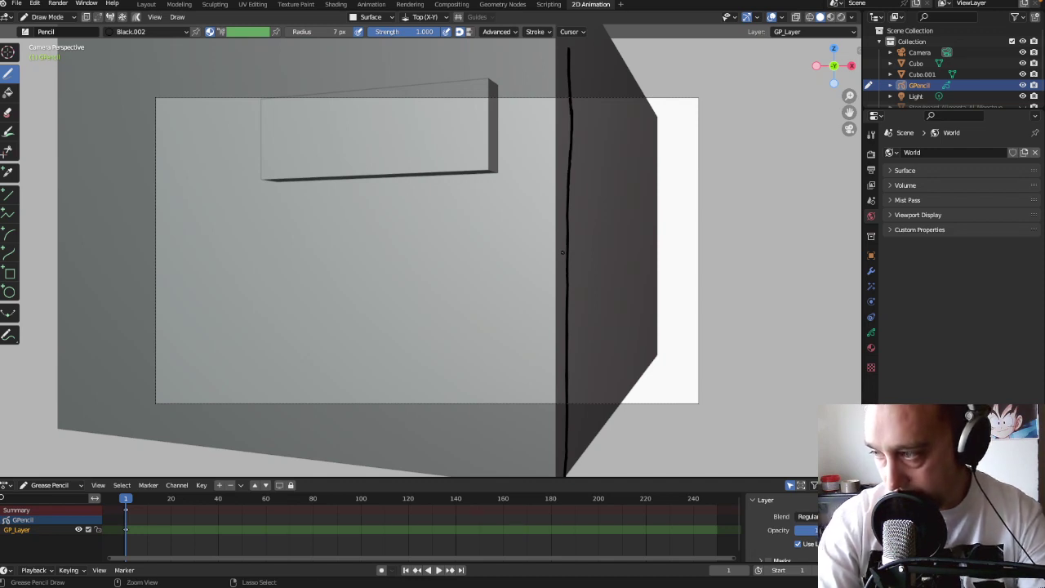
pyautogui.hotkey('ctrl', 'z')
pyautogui.hotkey('ctrl', 'z')
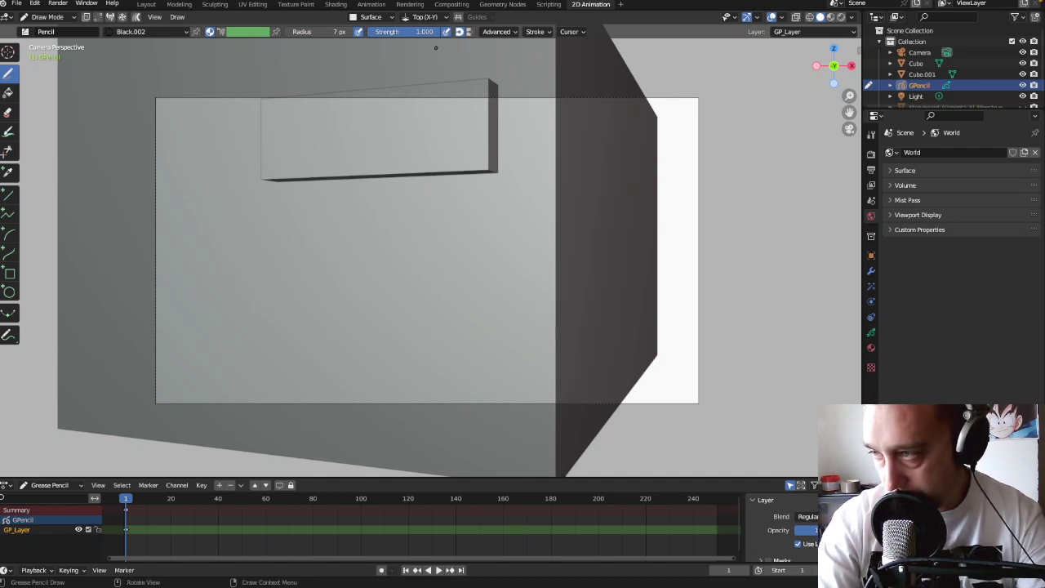
# Step: Set the drawing plane to Front (X-Z) and trace the wall's vertical corner edge with the pencil
pyautogui.click(419, 18)
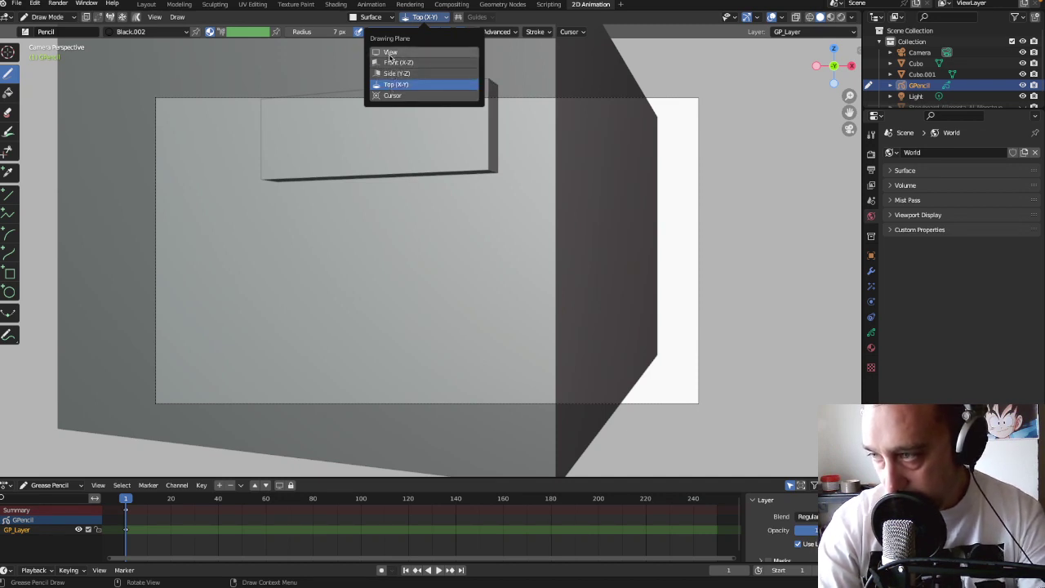
pyautogui.click(392, 63)
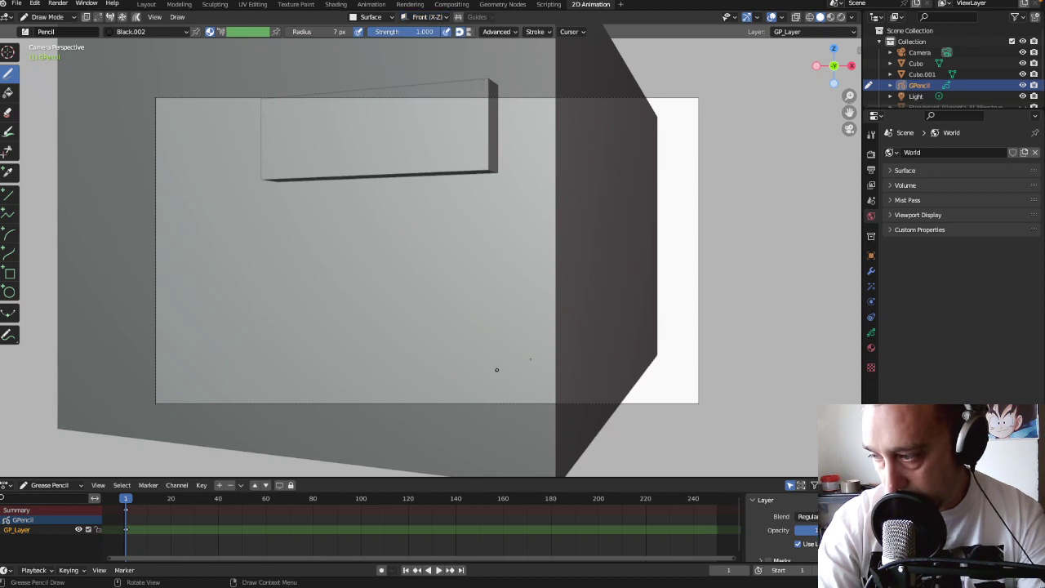
pyautogui.moveTo(556, 333); pyautogui.dragTo(554, 92)
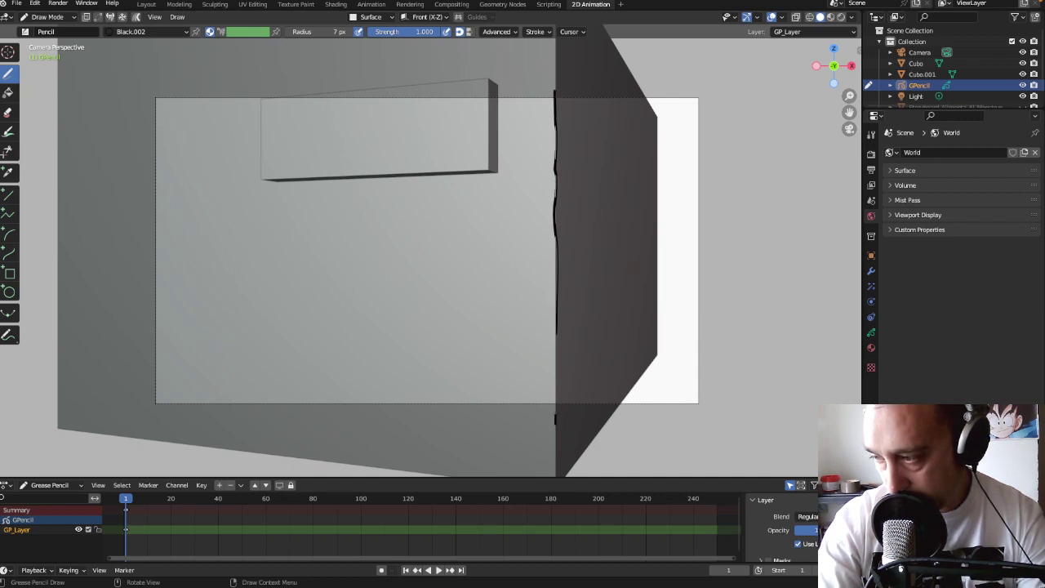
pyautogui.moveTo(556, 419); pyautogui.dragTo(555, 324)
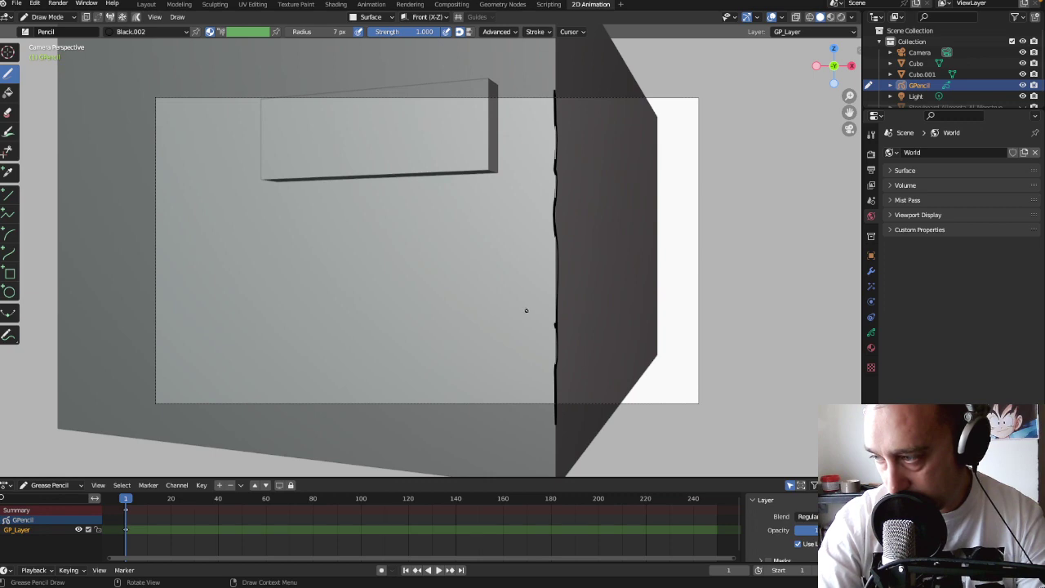
# Step: Restore the viewport shading that shows the SALIDA texture and retrace the wall's corner line to thicken it
pyautogui.moveTo(526, 310); pyautogui.dragTo(526, 311, button='middle')
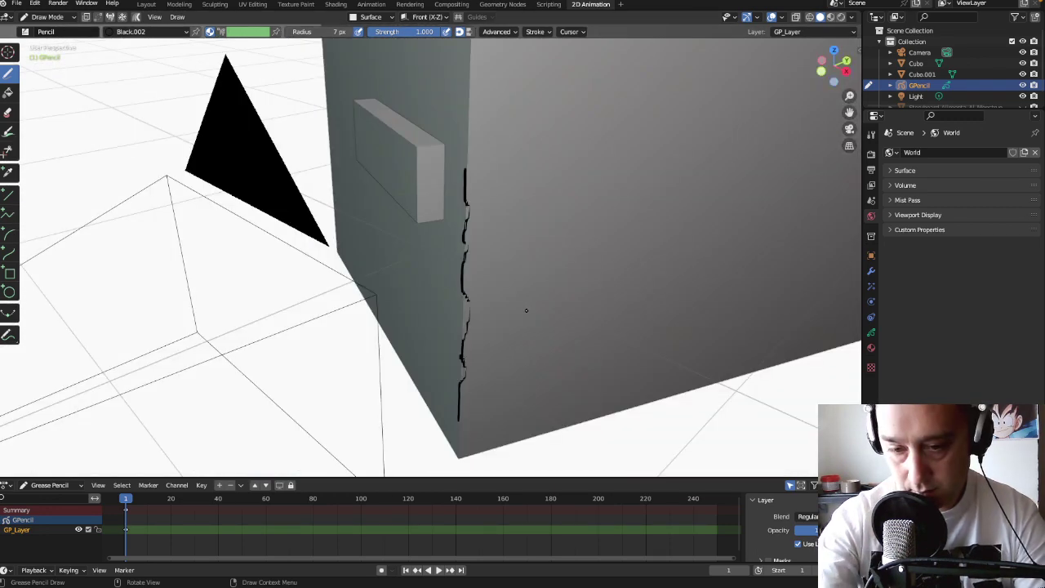
pyautogui.press('KP_0')
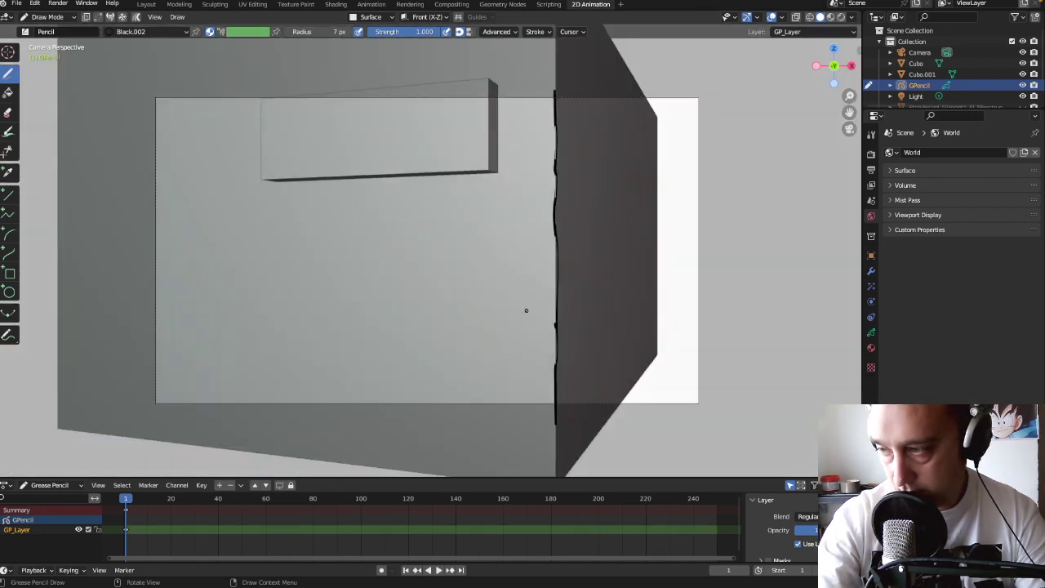
pyautogui.click(830, 17)
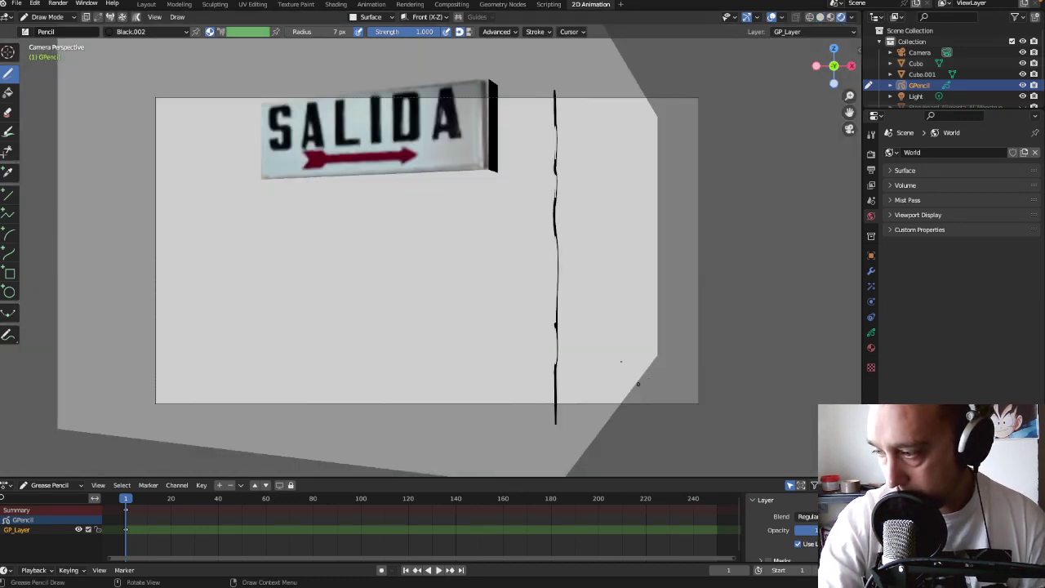
pyautogui.moveTo(556, 368); pyautogui.dragTo(554, 122)
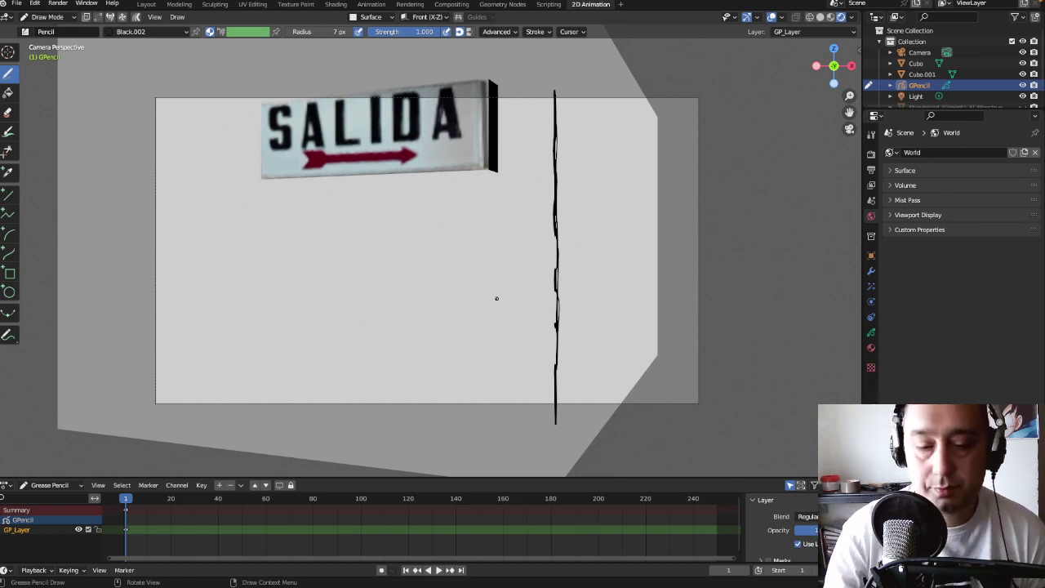
# Step: Try a pencil line along the SALIDA sign's lower edge, inspect it from the side, and undo all the strokes
pyautogui.scroll(4, 535, 263)
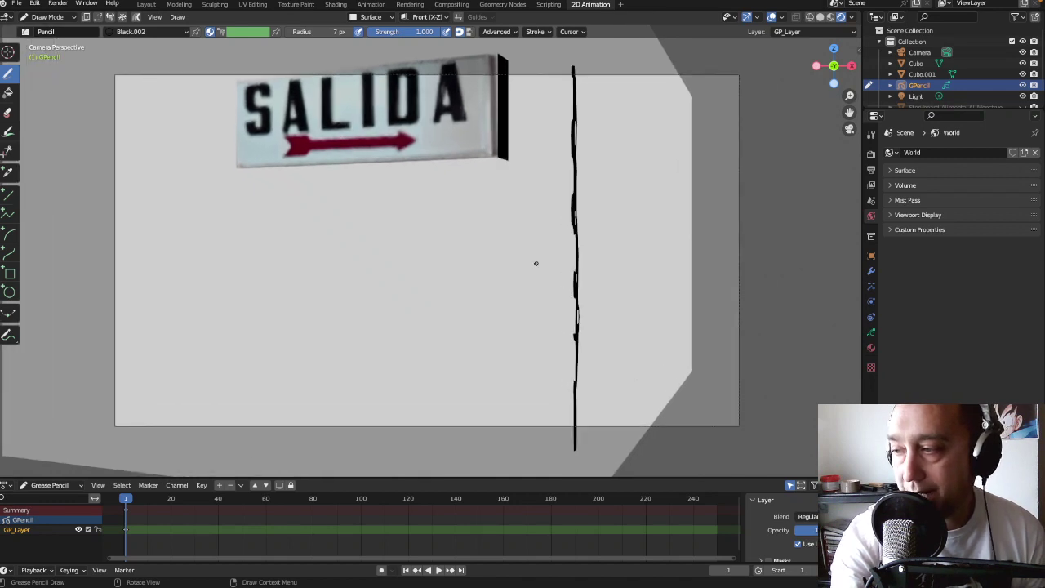
pyautogui.press('KP_0')
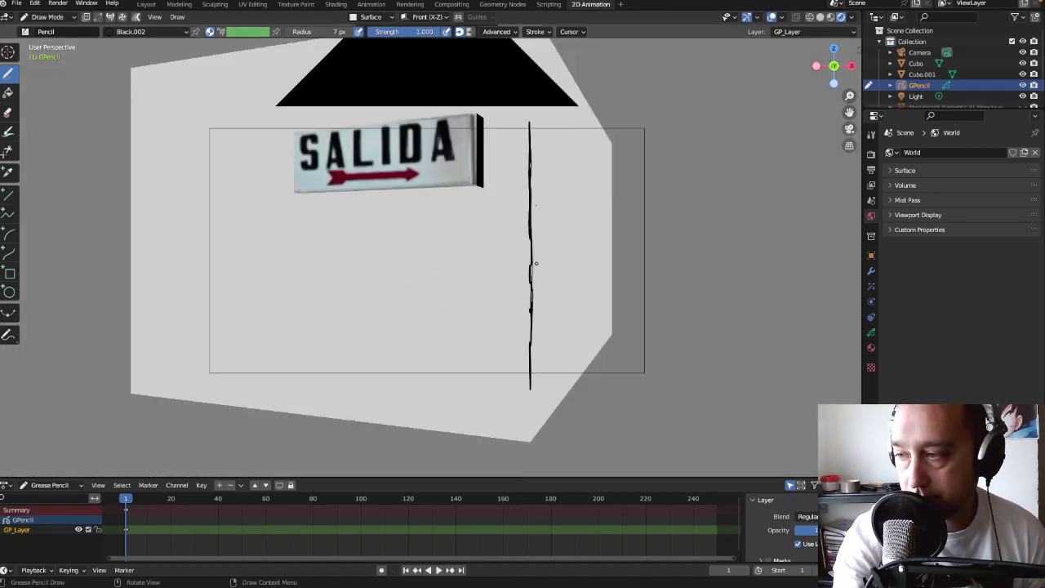
pyautogui.press('KP_0')
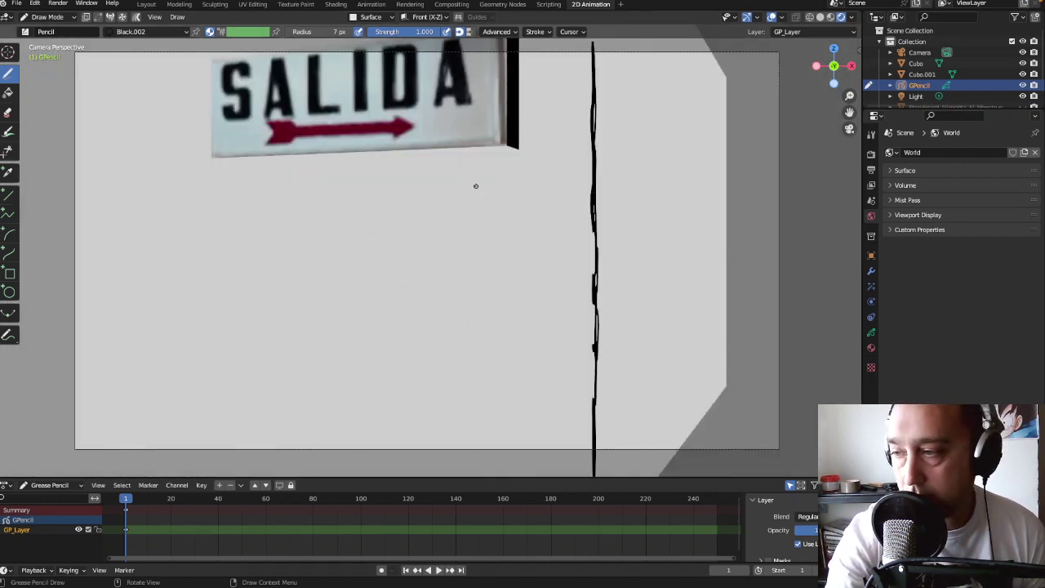
pyautogui.moveTo(505, 145)
pyautogui.mouseDown()
pyautogui.moveTo(306, 158)
pyautogui.moveTo(241, 151)
pyautogui.mouseUp()
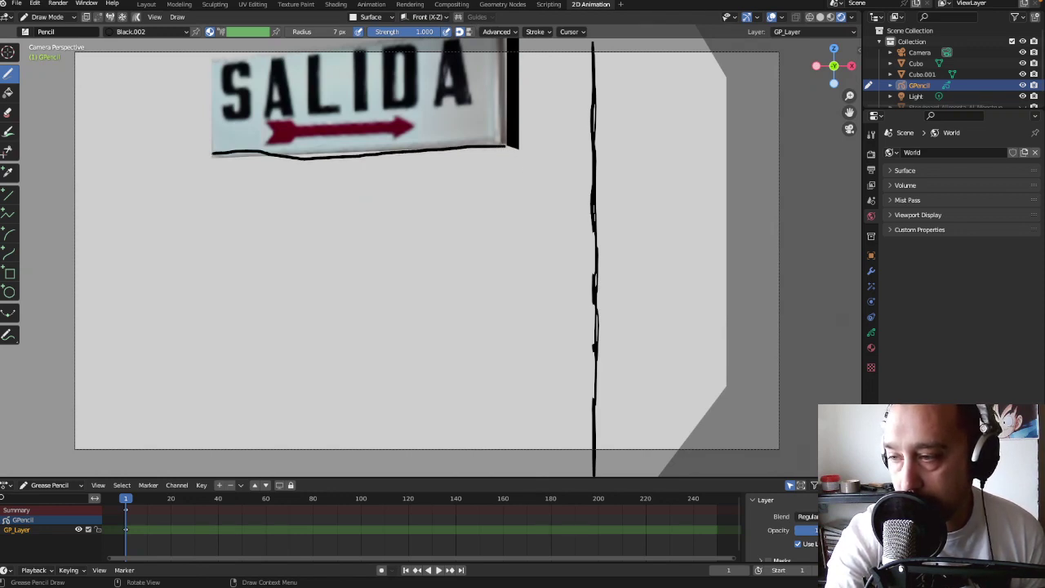
pyautogui.press('KP_0')
pyautogui.moveTo(213, 154); pyautogui.dragTo(213, 155, button='middle')
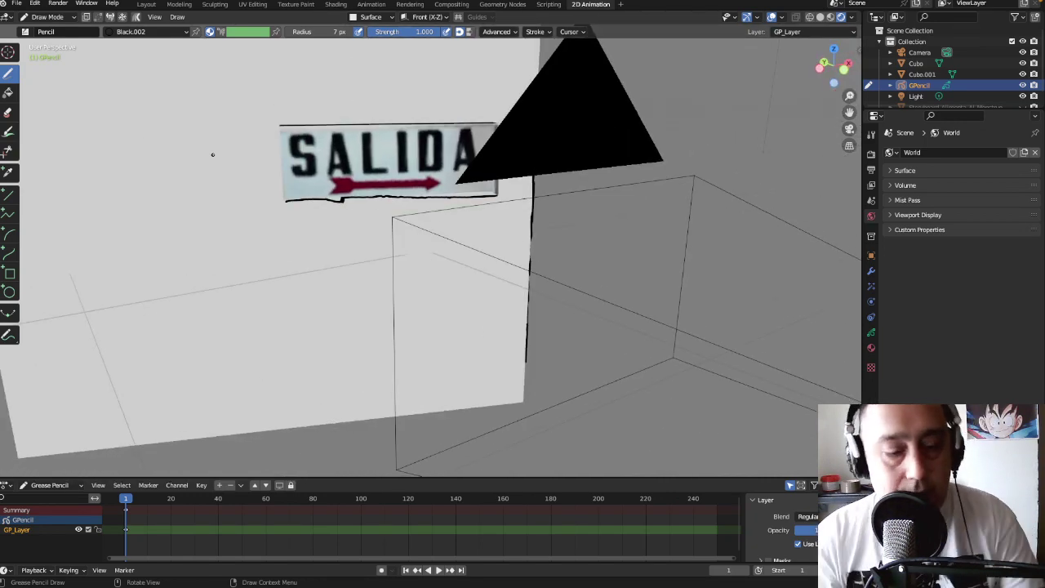
pyautogui.press('ctrl')
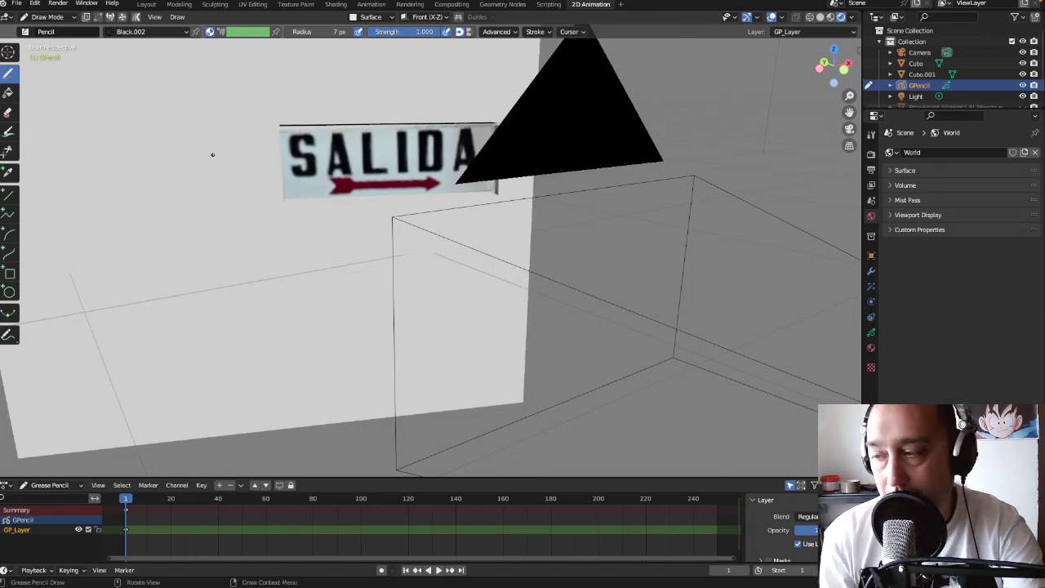
# Step: Return to the camera view and save the file SB_FTM_01.blend
pyautogui.moveTo(213, 154); pyautogui.dragTo(212, 155, button='middle')
pyautogui.press('KP_0')
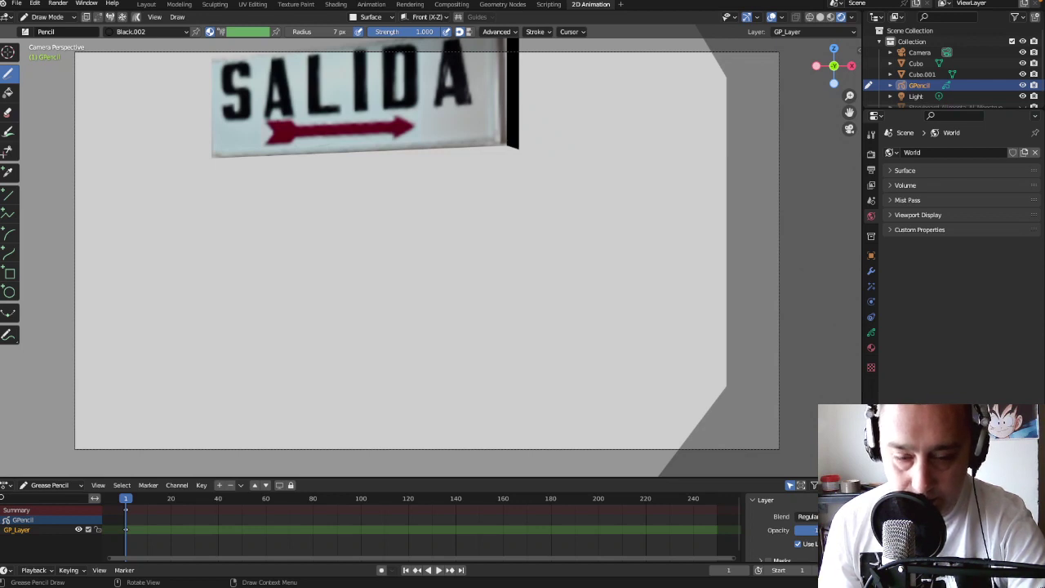
pyautogui.hotkey('ctrl', 's')
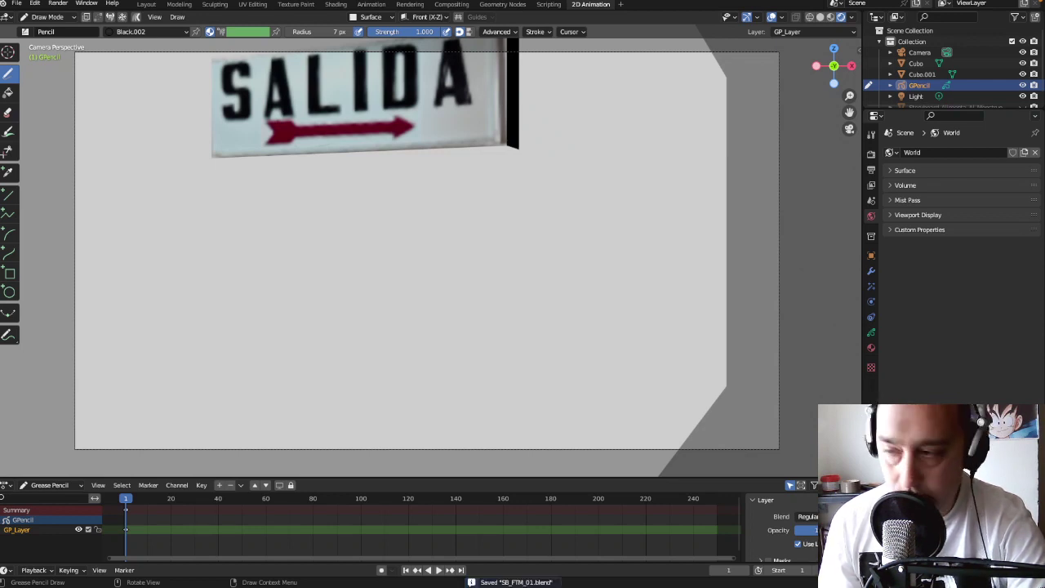